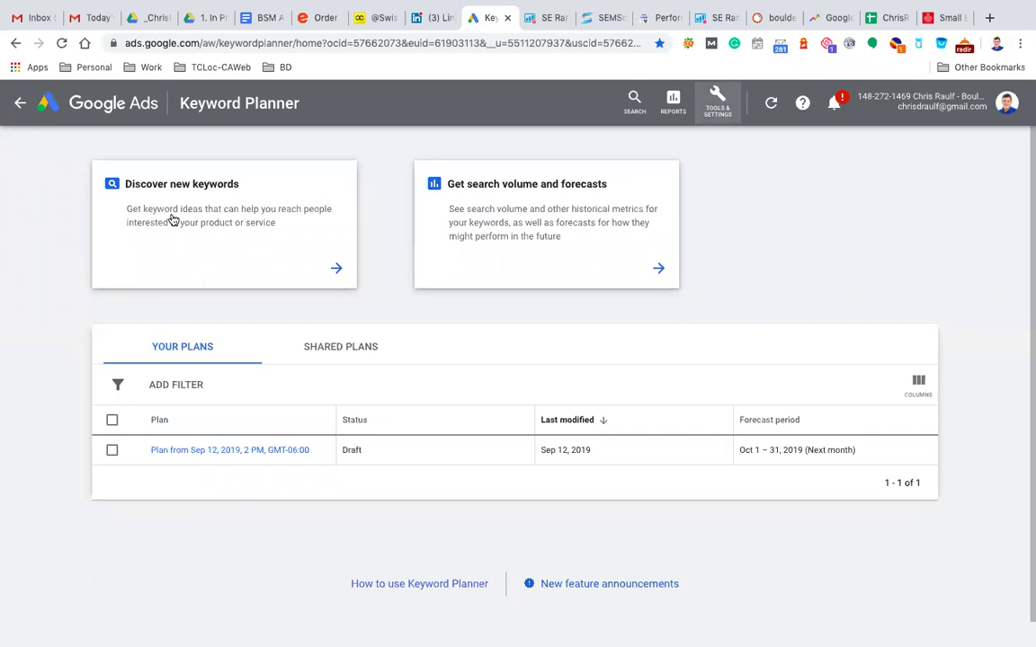
Discover new keywords starting from the phrase "affordable seo packages" and get the results
click(236, 208)
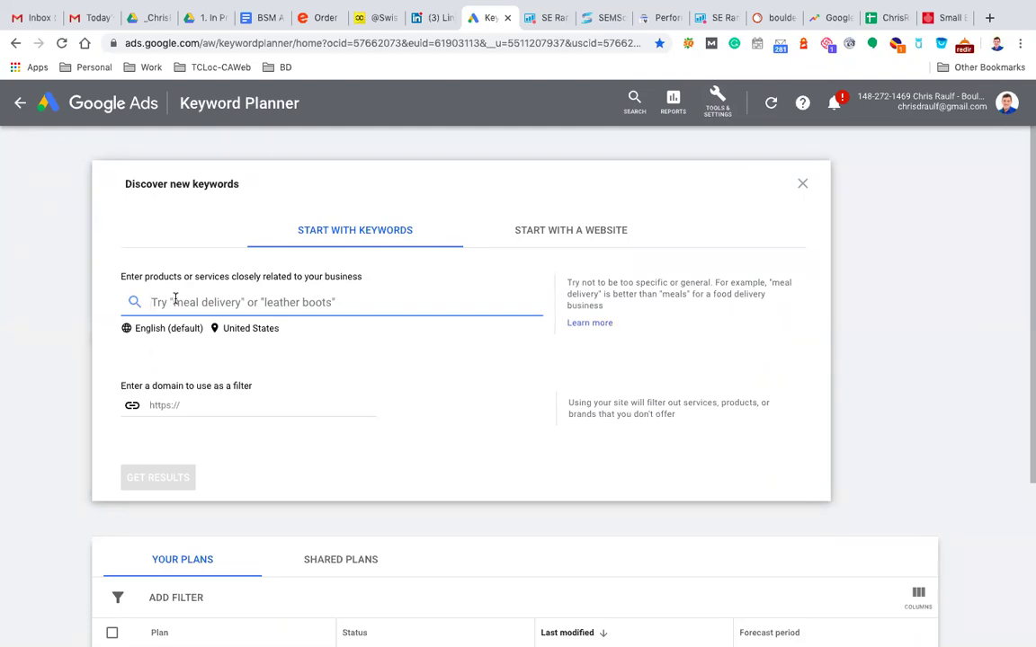
text(aff)
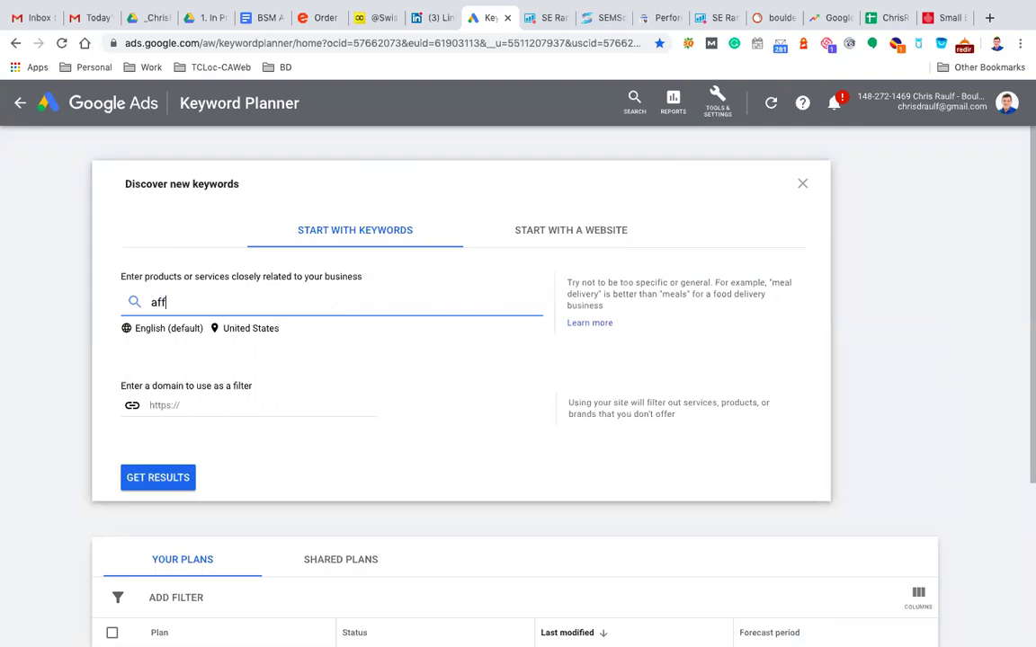
text(ordable seo pakca)
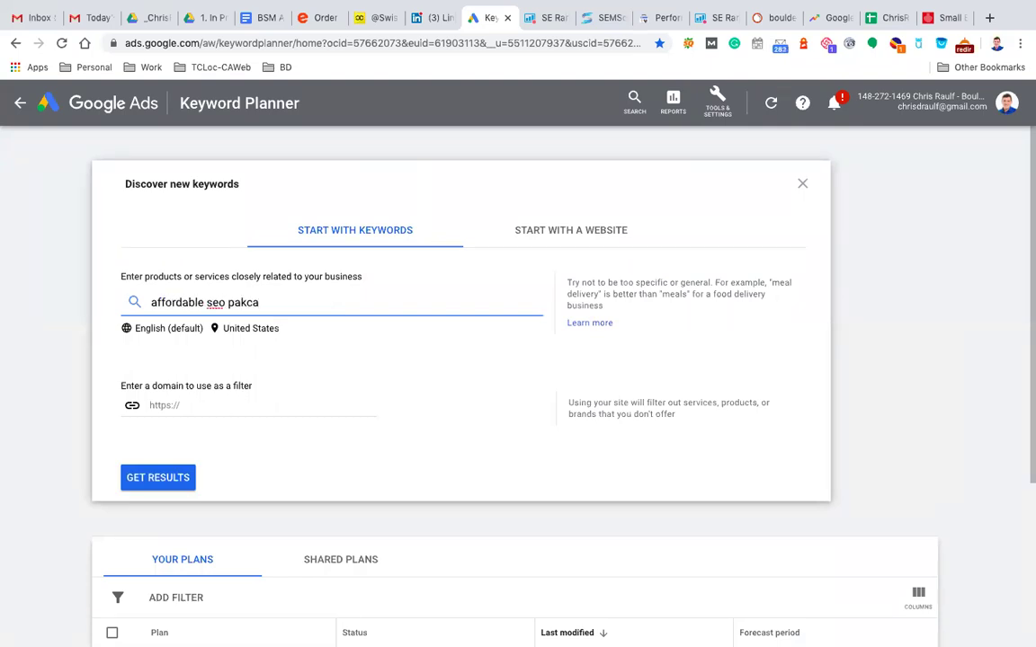
key(BackSpace)
key(BackSpace)
key(BackSpace)
text(ckages)
click(160, 481)
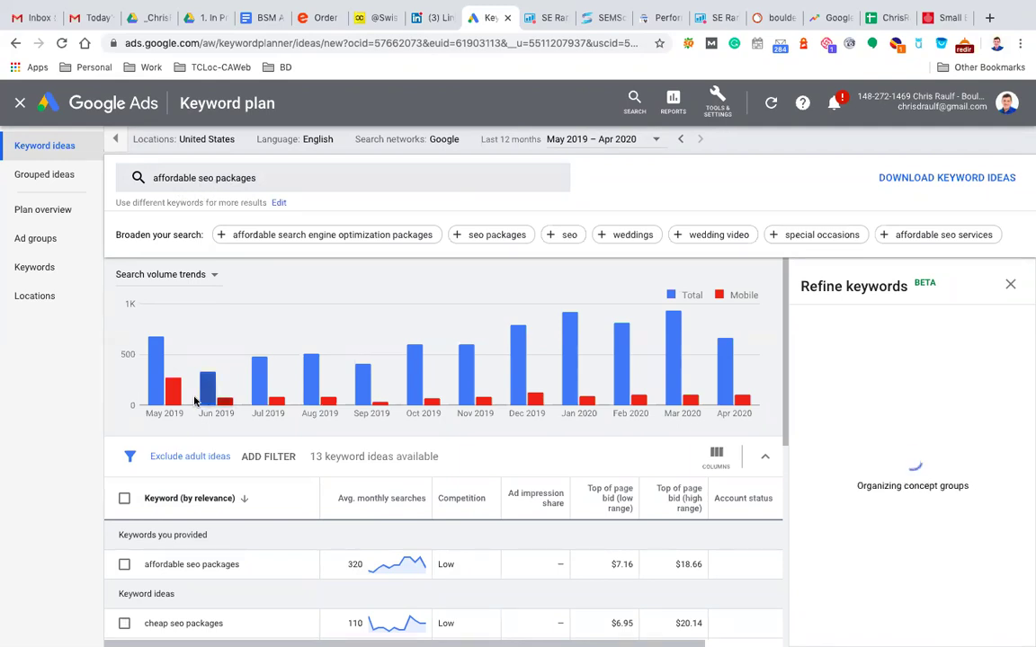
Add the suggested keyword "affordable seo packages for small business" to the keyword search and get the updated results
scroll(144, 378, down, 2)
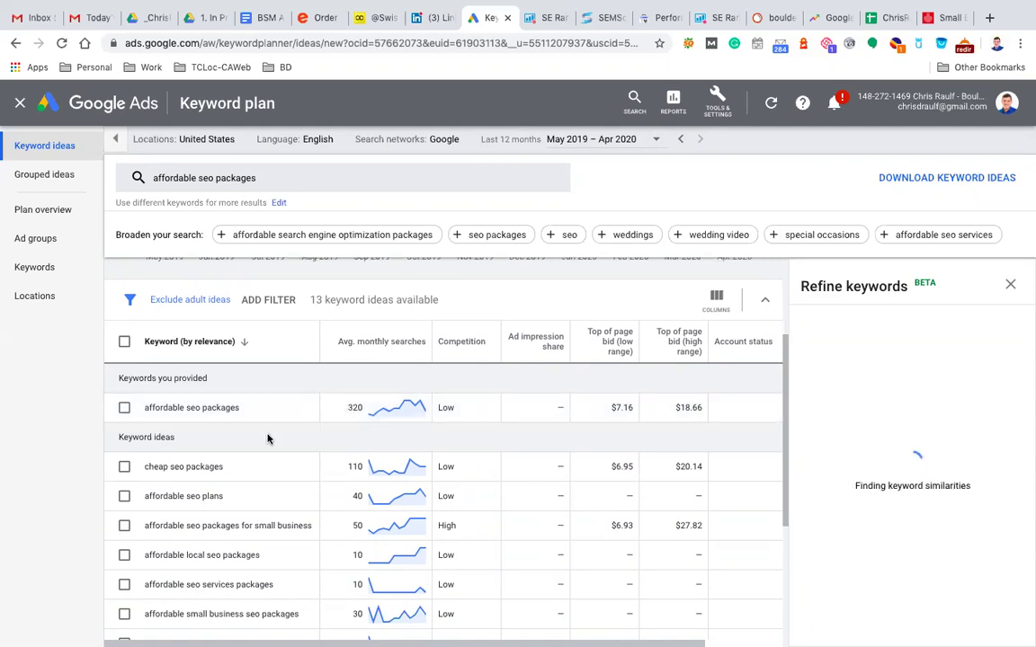
scroll(267, 438, down, 3)
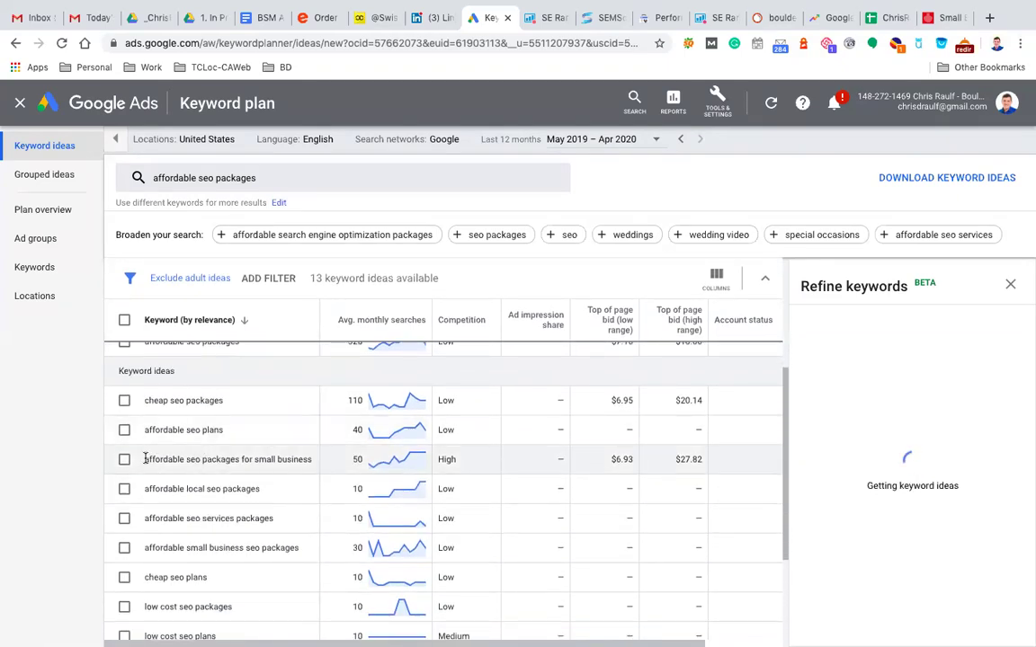
drag(155, 458, 312, 459)
key(super+c)
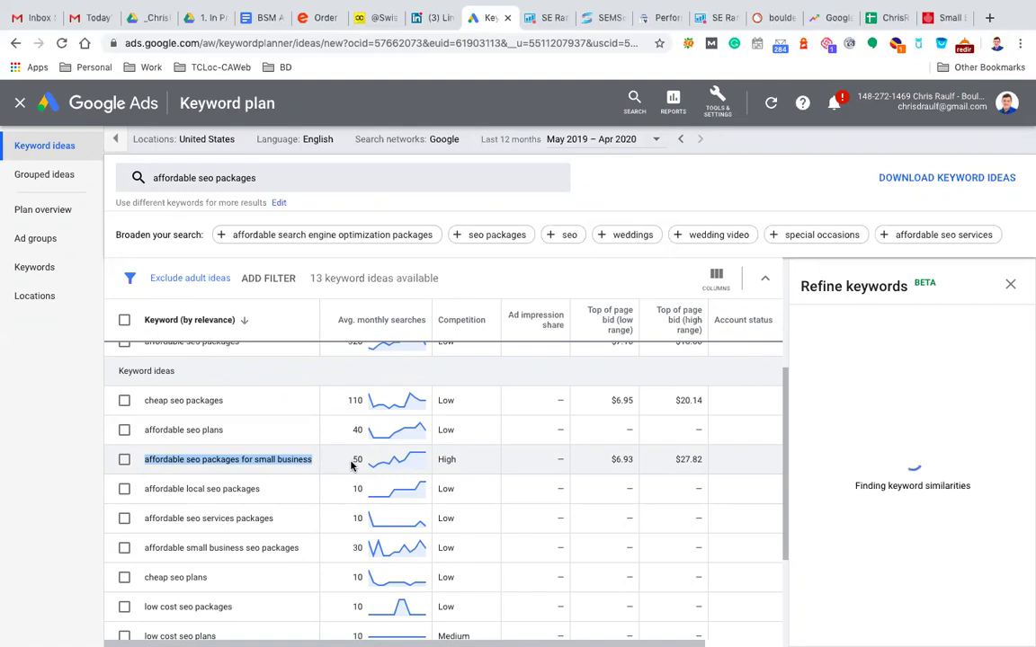
scroll(352, 464, up, 2)
click(273, 179)
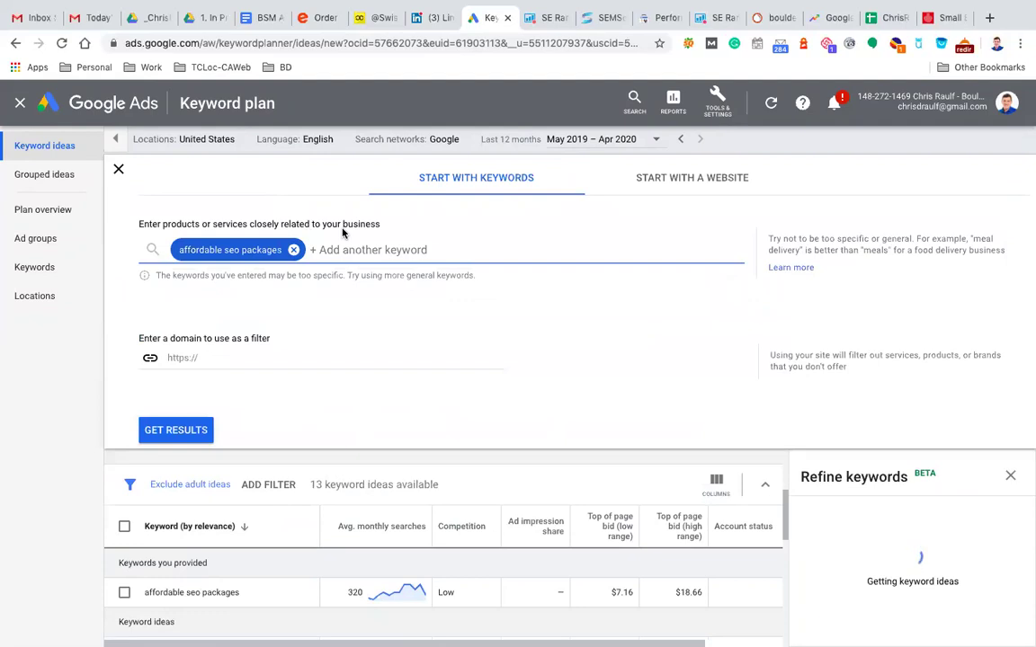
key(super+v)
text(,)
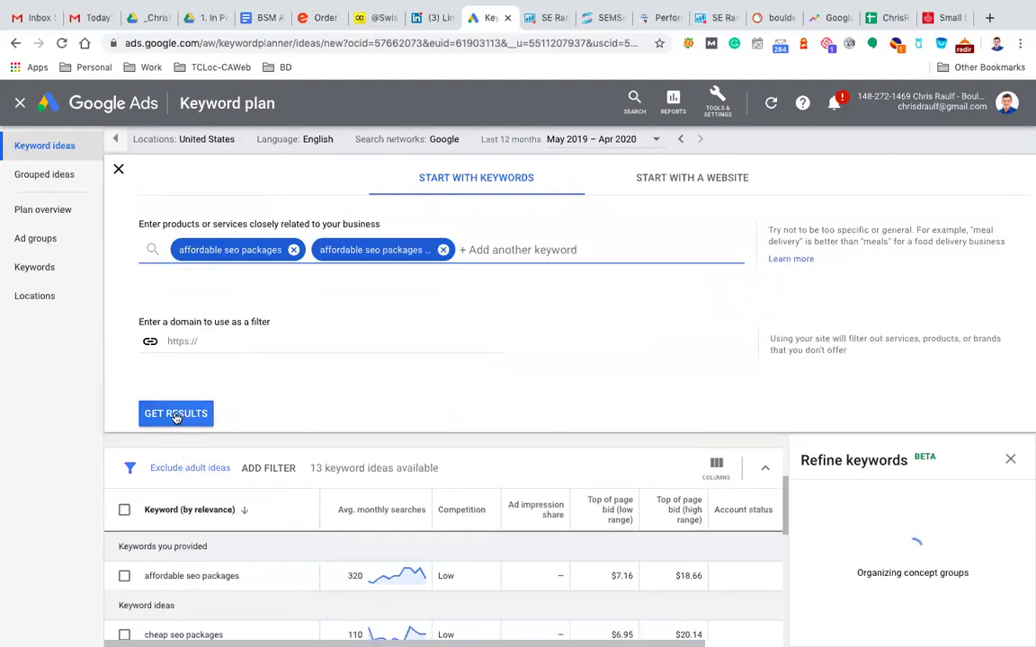
click(175, 415)
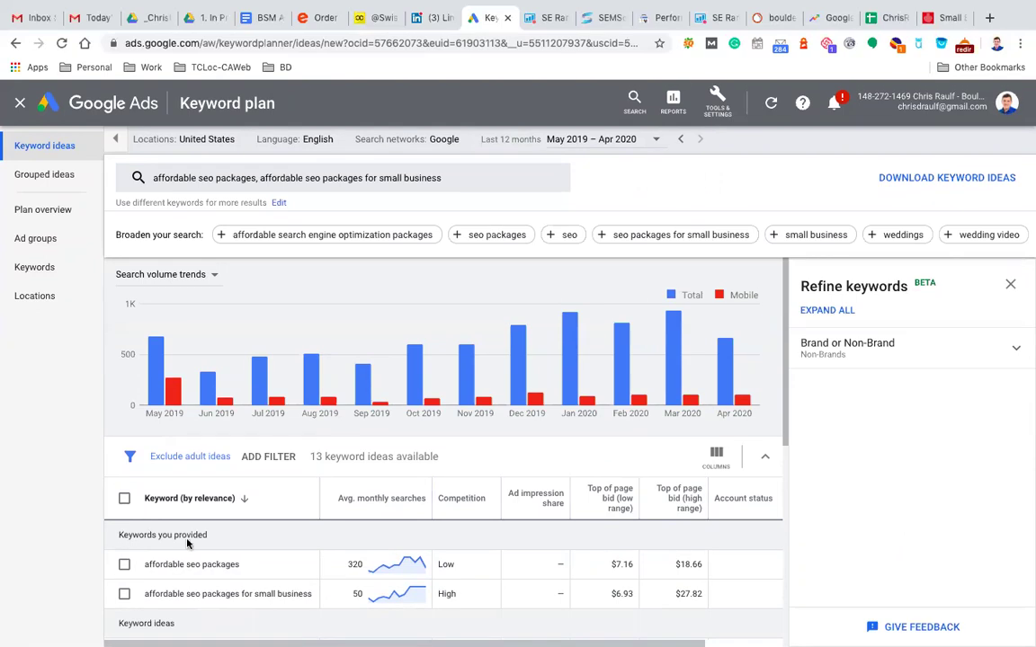
Add the idea "affordable small business seo packages" as a third search keyword and refresh the results
scroll(187, 542, down, 3)
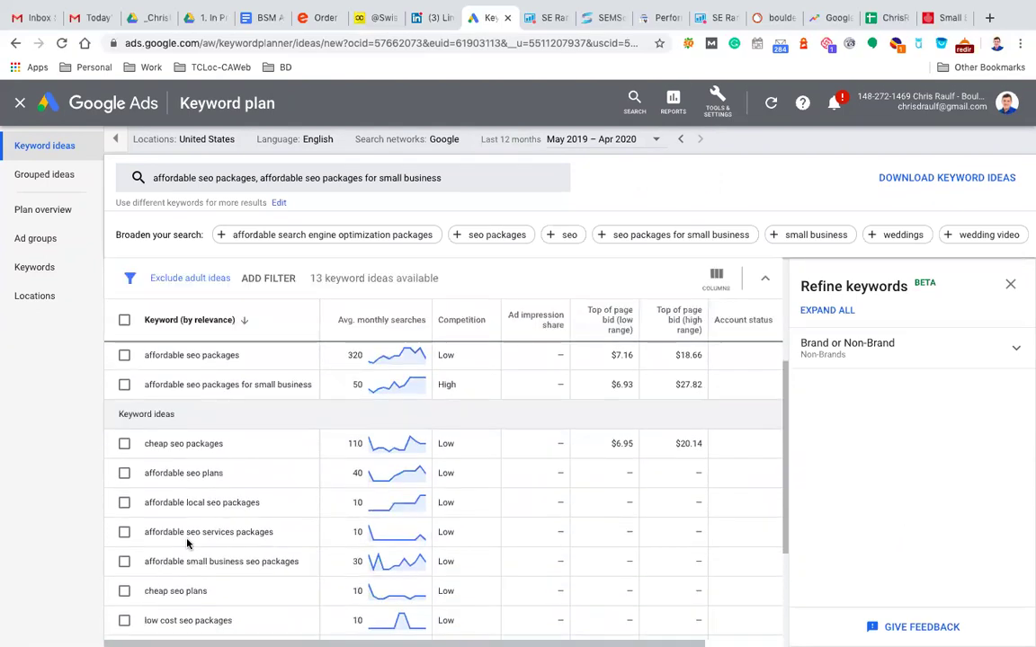
scroll(187, 542, up, 1)
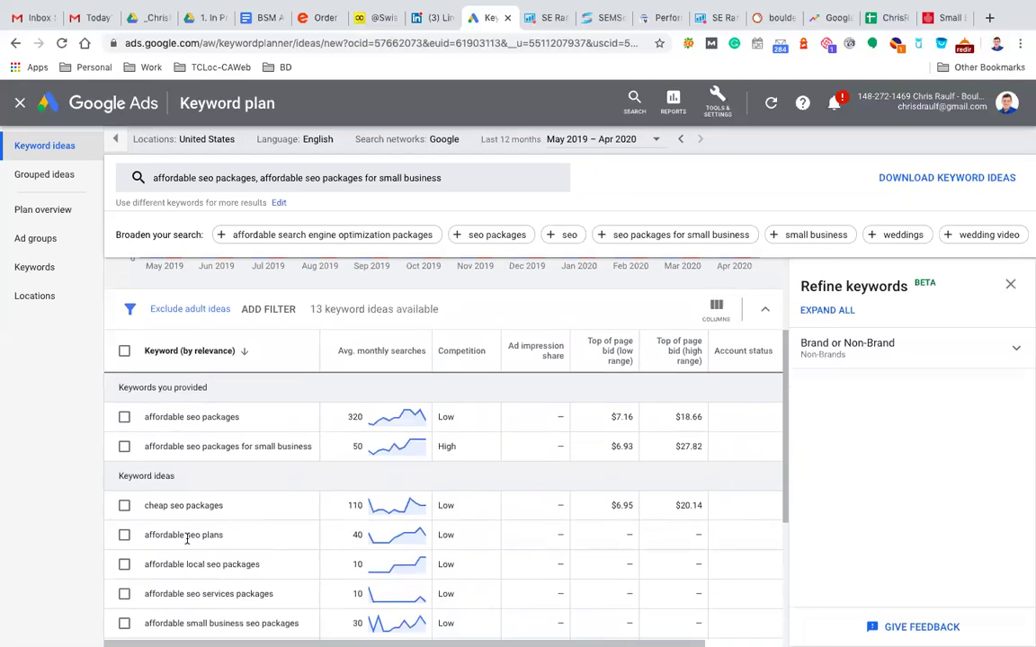
scroll(187, 542, down, 1)
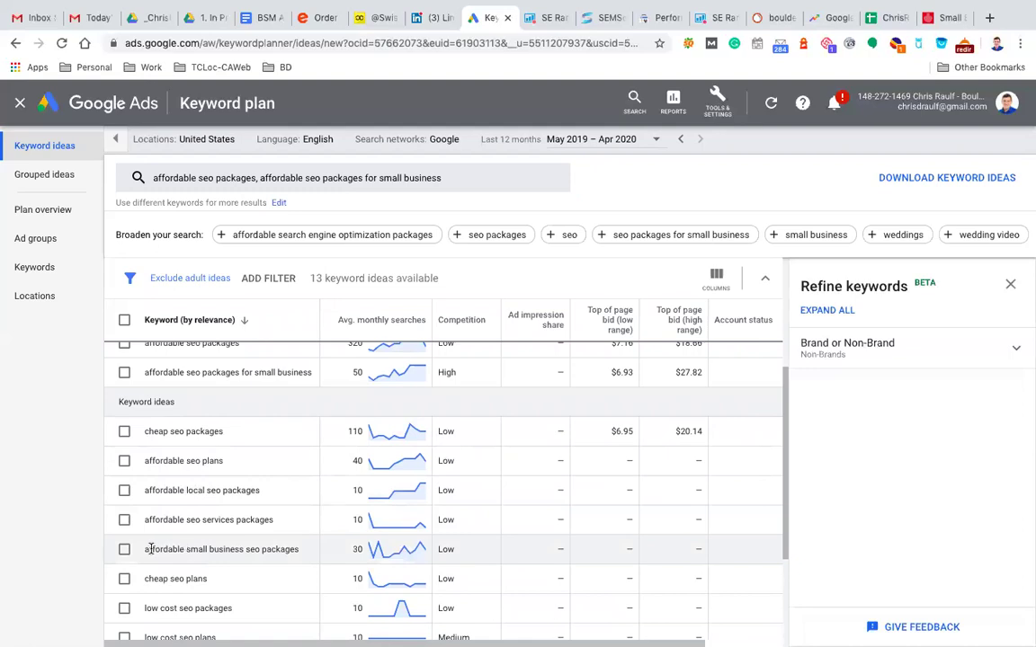
drag(145, 549, 298, 552)
key(super+c)
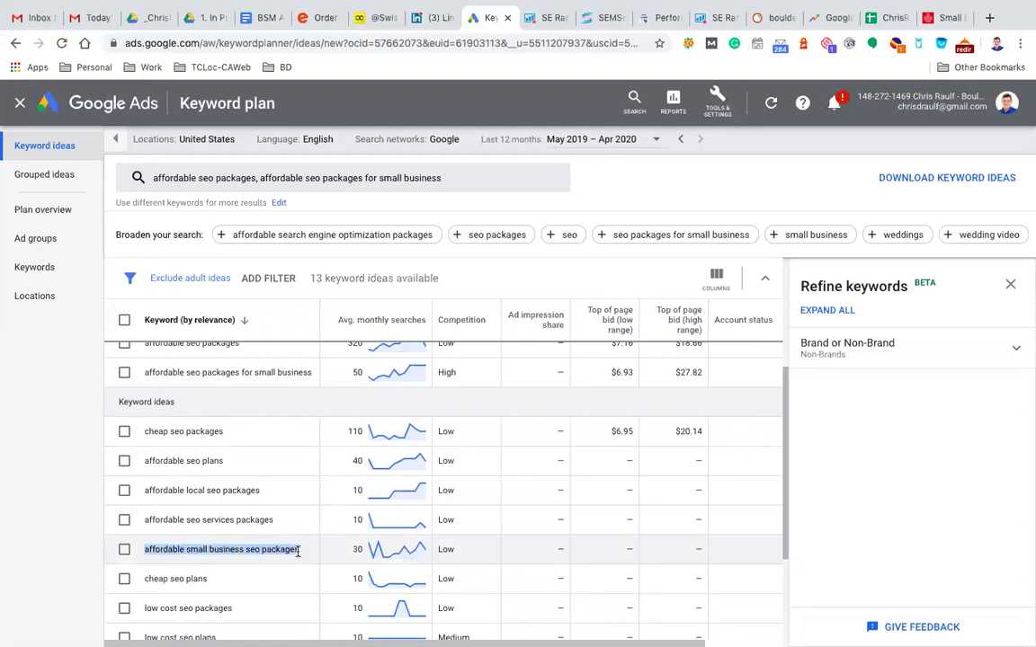
click(389, 185)
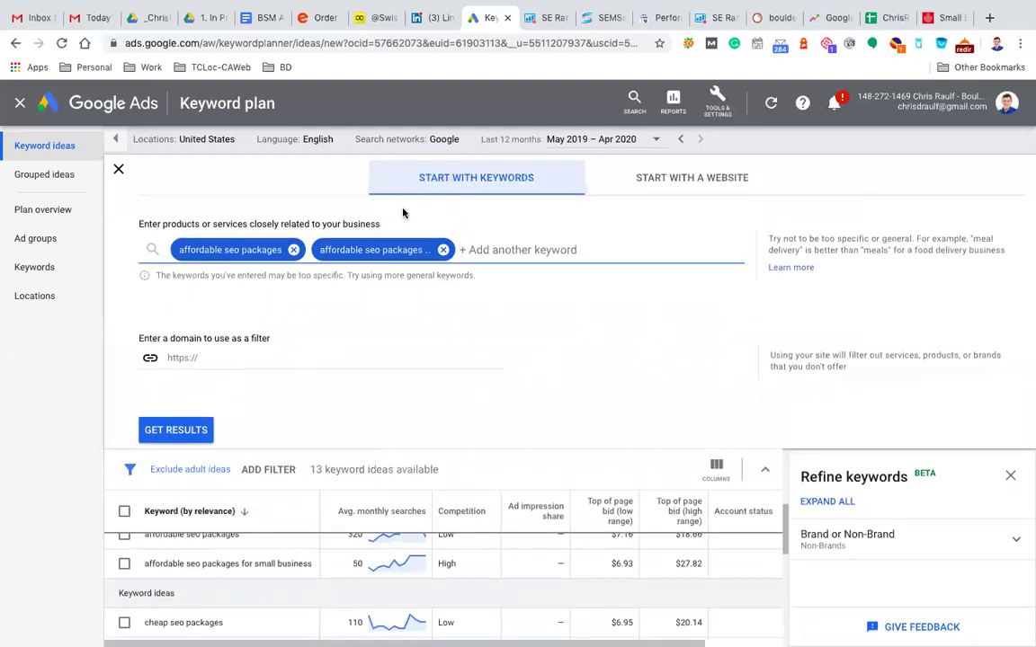
key(super+v)
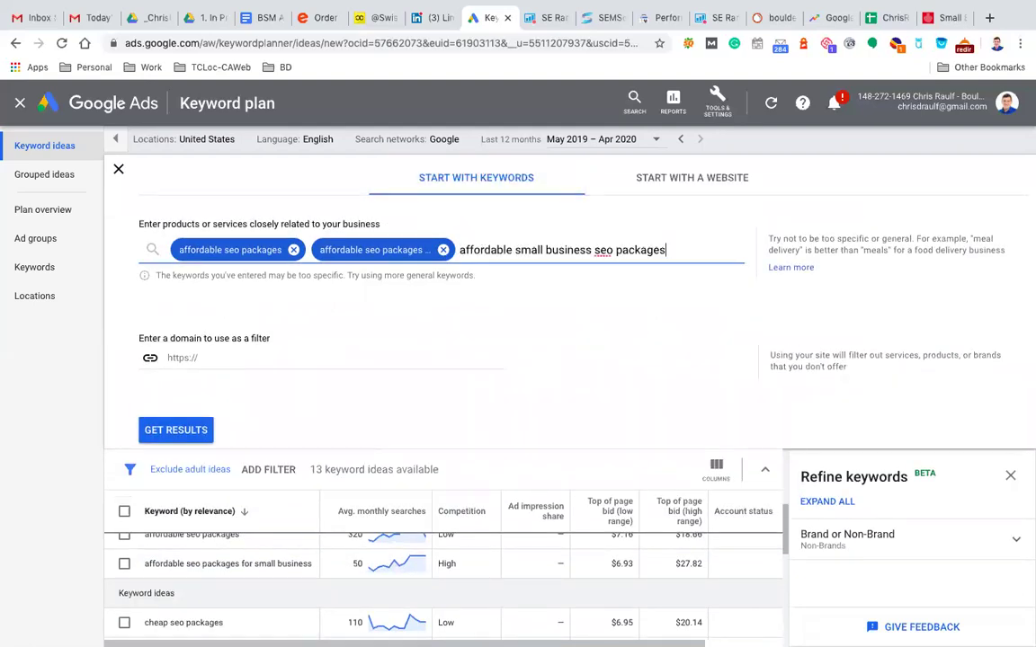
key(Return)
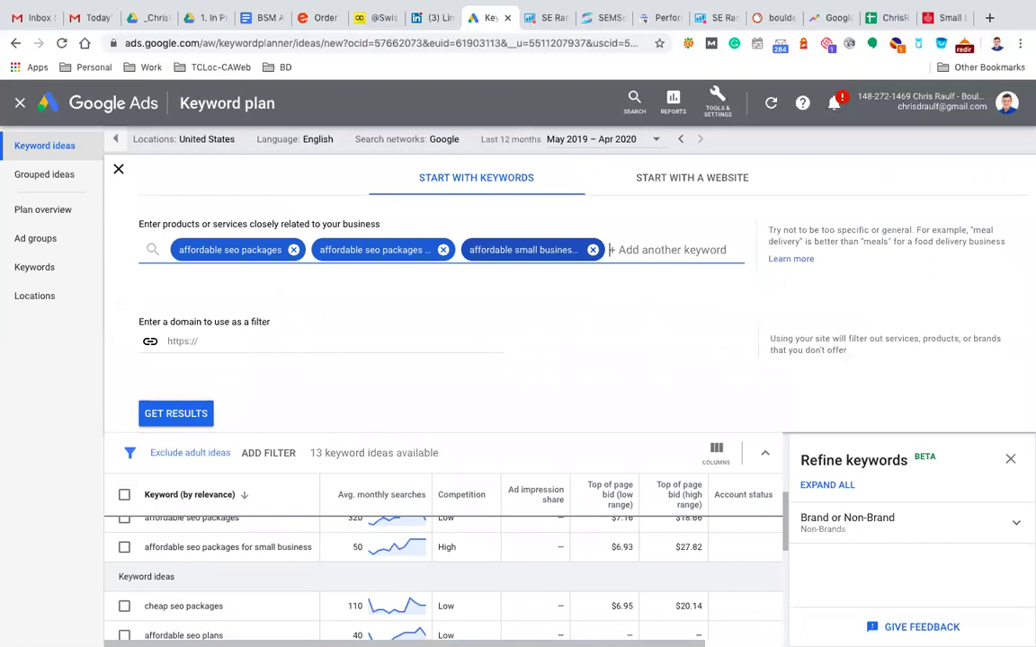
click(176, 415)
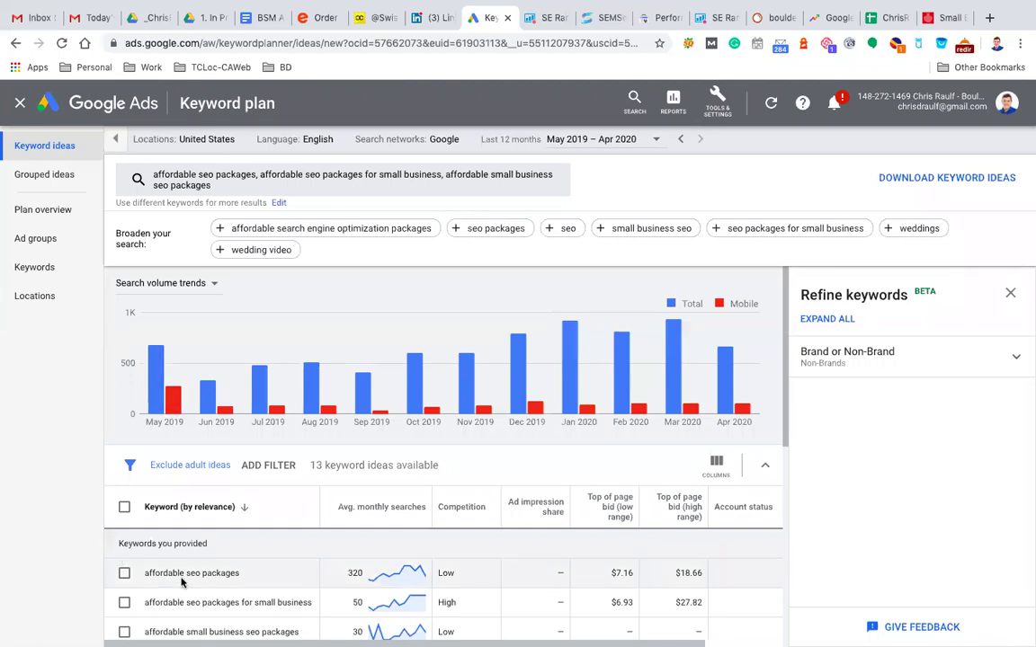
Examine the average monthly searches and competition of the provided keywords and the keyword ideas
scroll(180, 583, down, 1)
scroll(180, 583, down, 1)
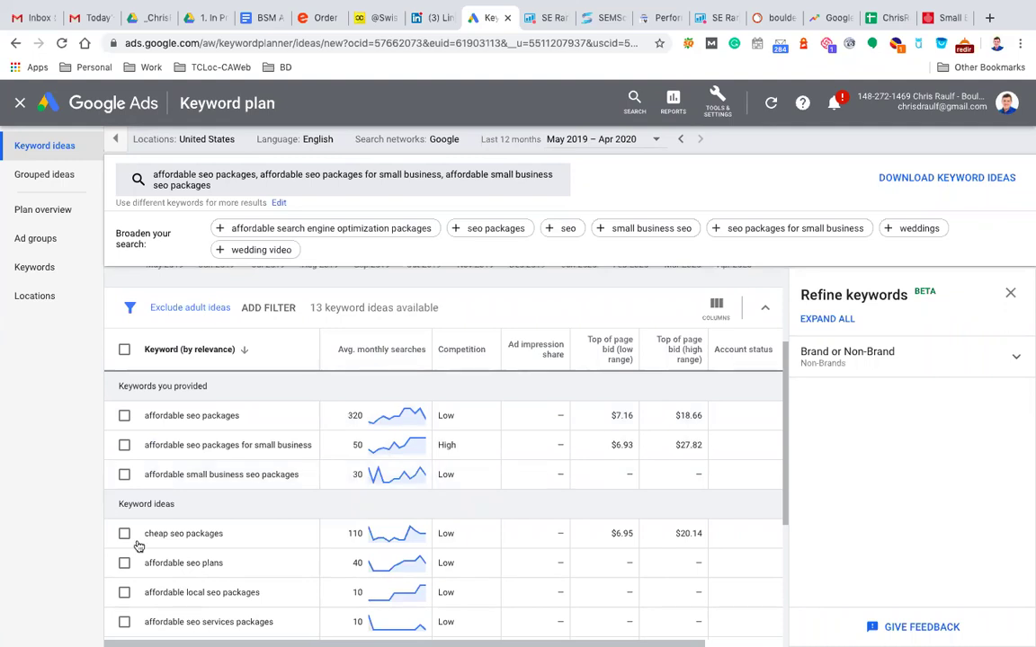
scroll(185, 550, down, 2)
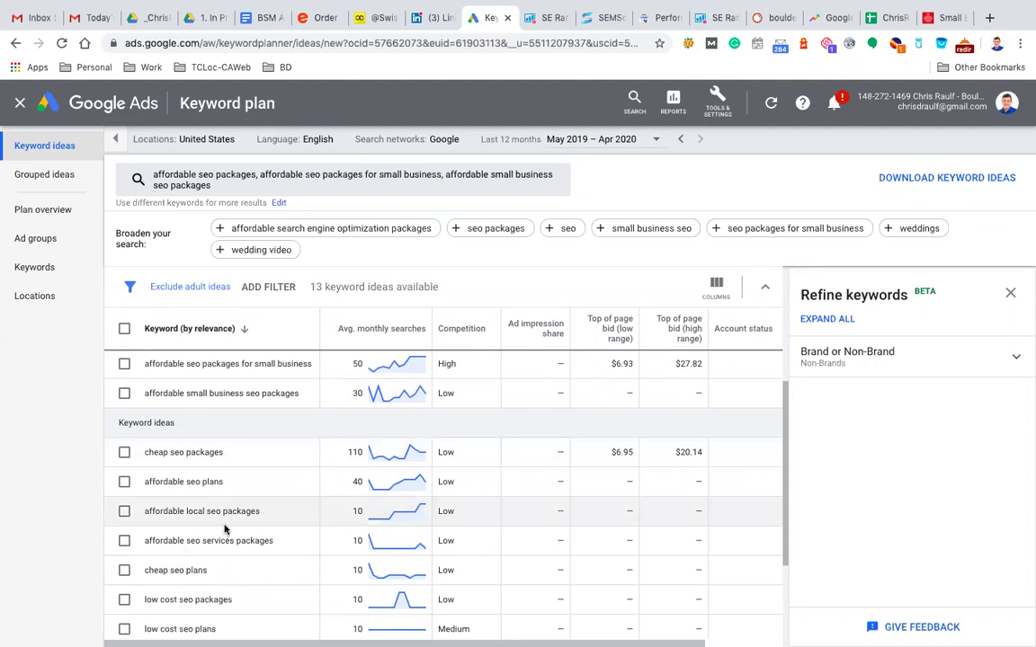
scroll(225, 521, down, 3)
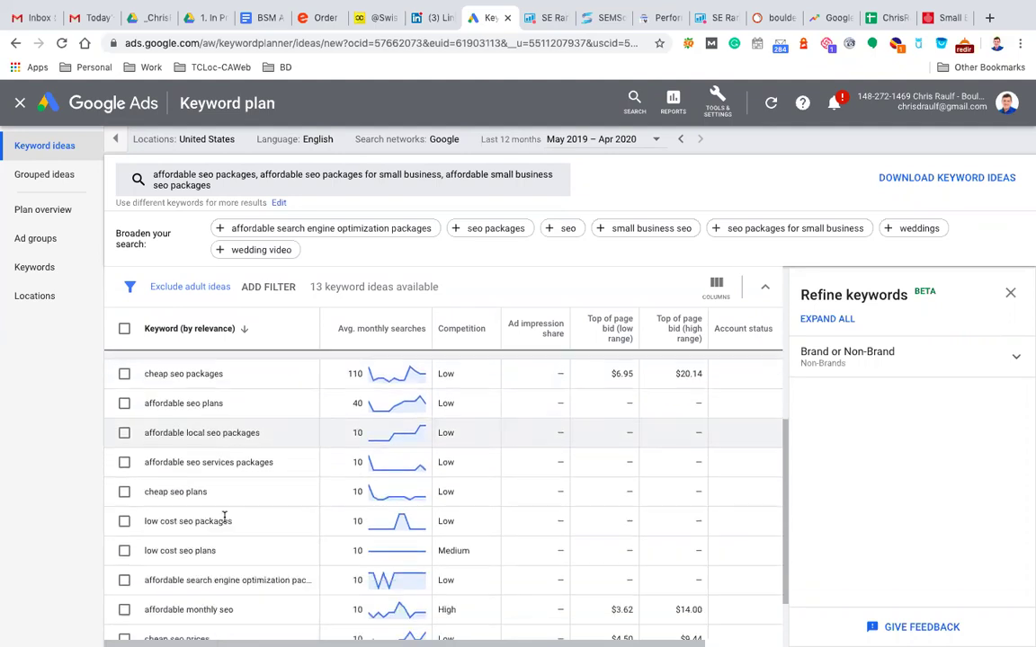
scroll(225, 520, up, 5)
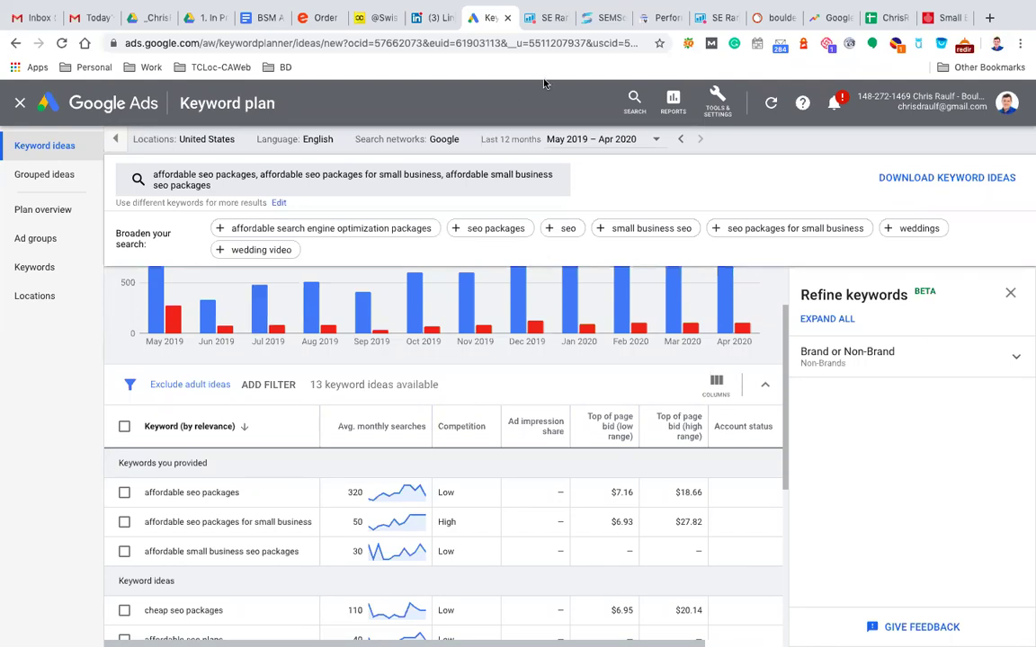
Switch to SE Ranking and search the USA keyword suggestions database for "seo packages"
click(545, 20)
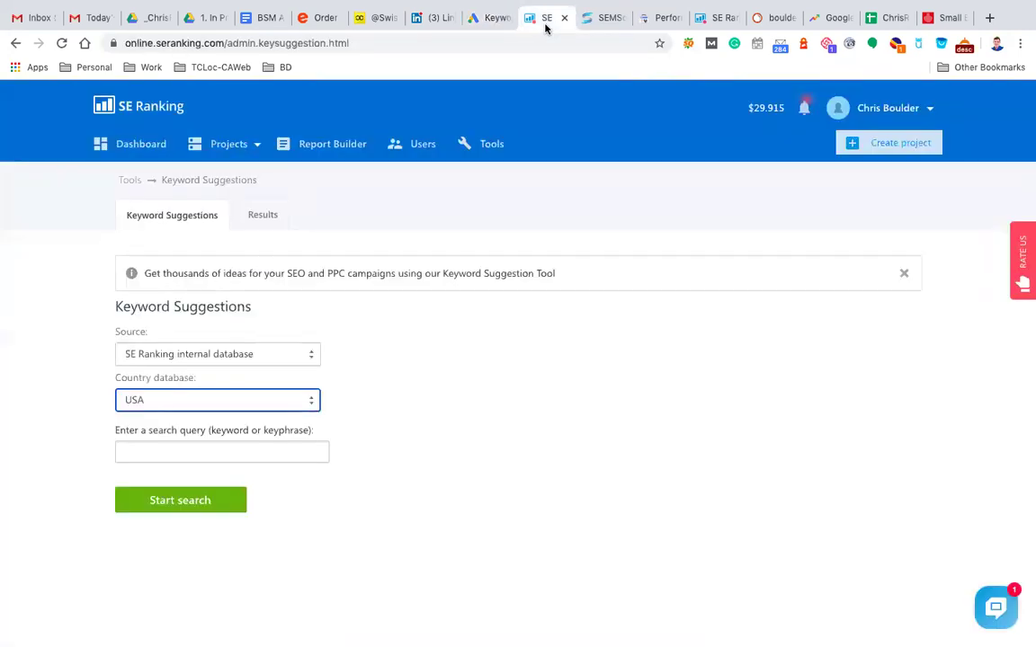
click(223, 448)
text(seo pac)
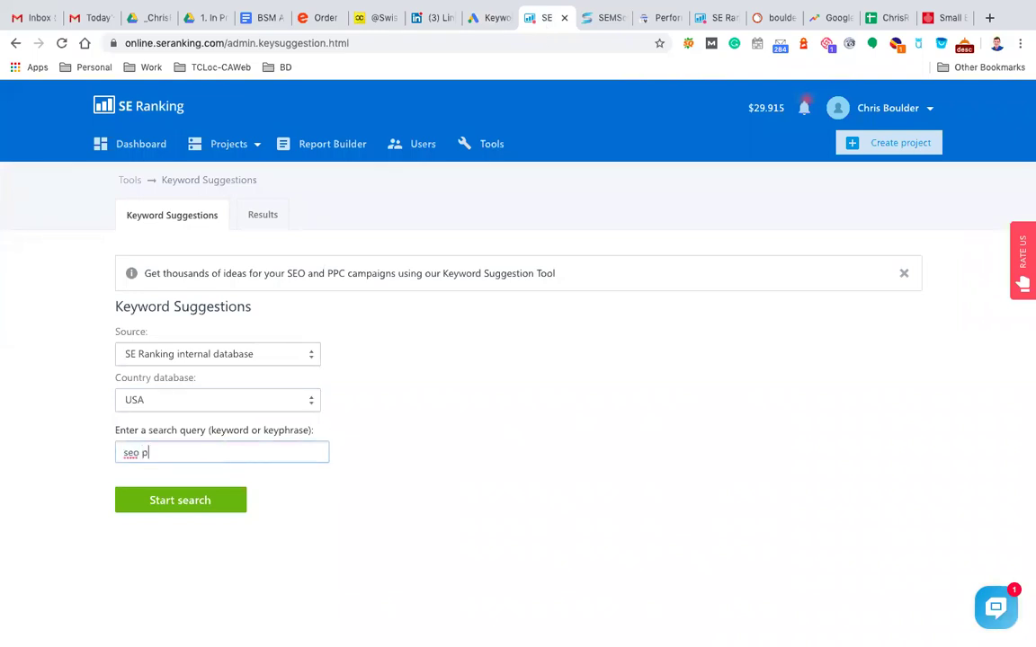
text(kages)
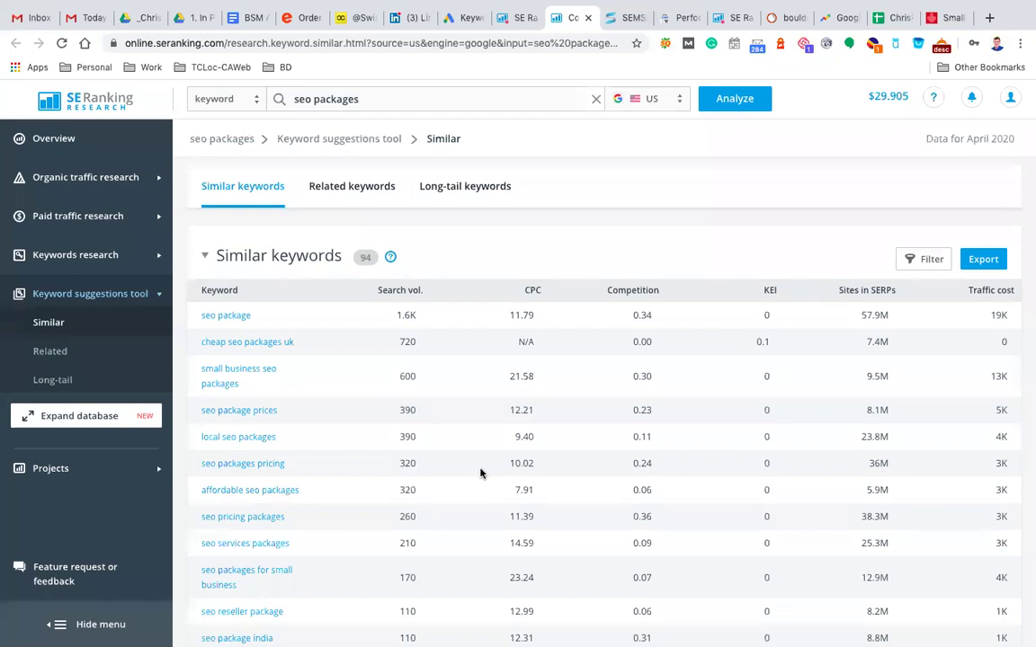
Switch to SEMScoop and search for "affordable seo packages small business" in the United States, logging into the existing account to run it
click(623, 18)
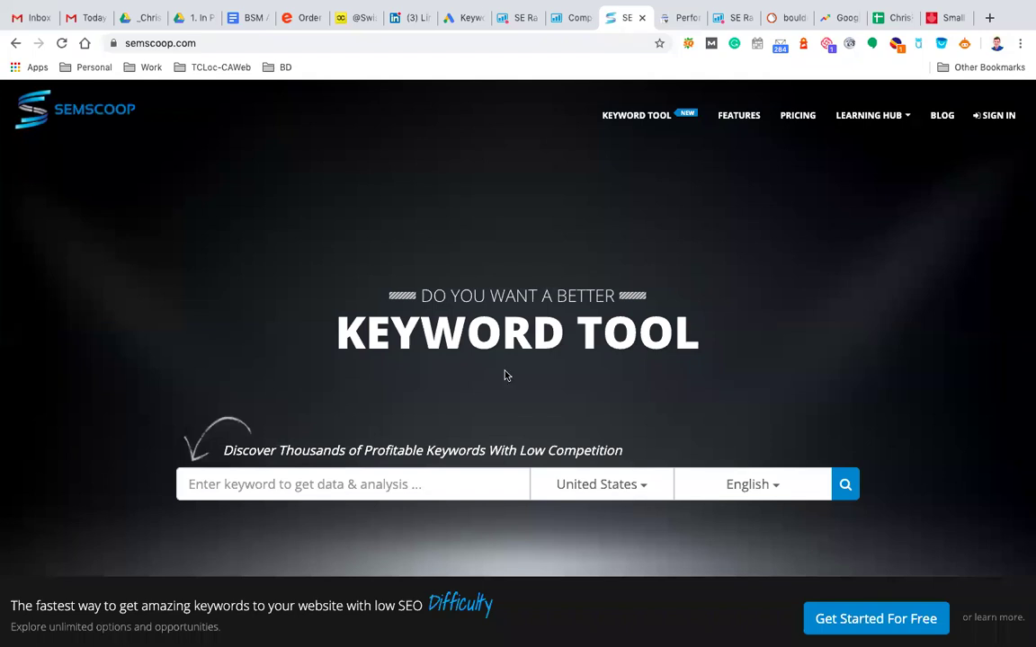
scroll(503, 374, down, 2)
click(331, 369)
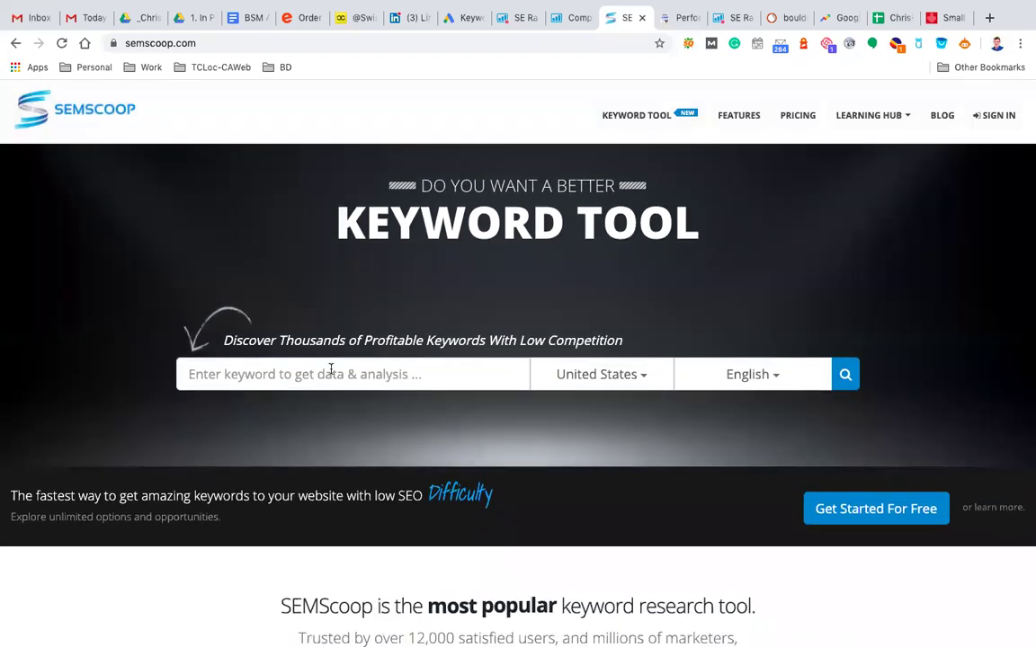
text(affordable seo packages small business)
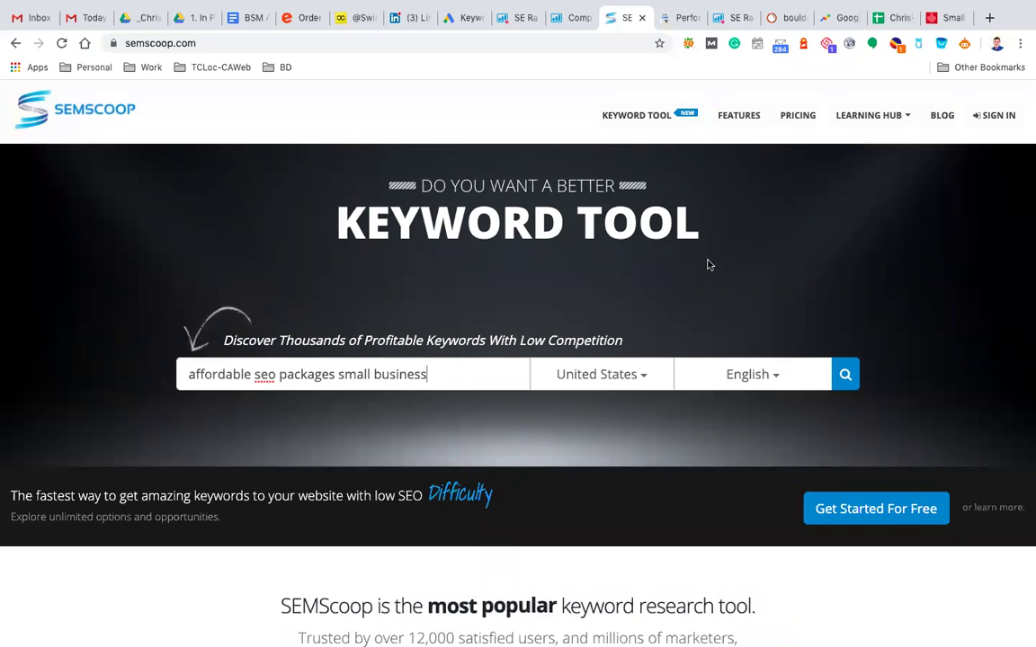
click(845, 380)
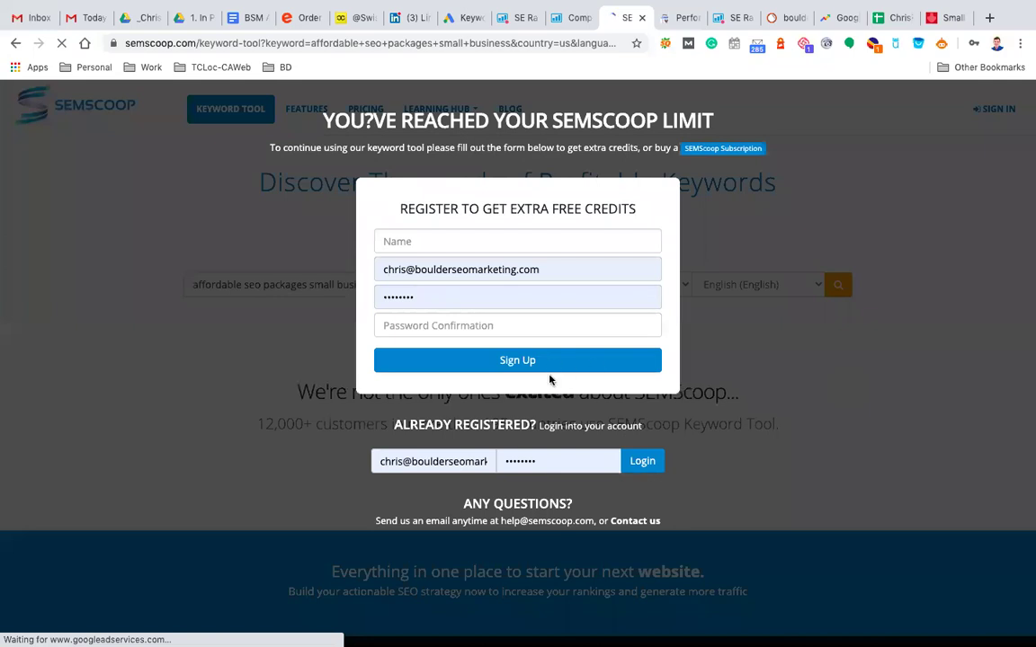
click(646, 463)
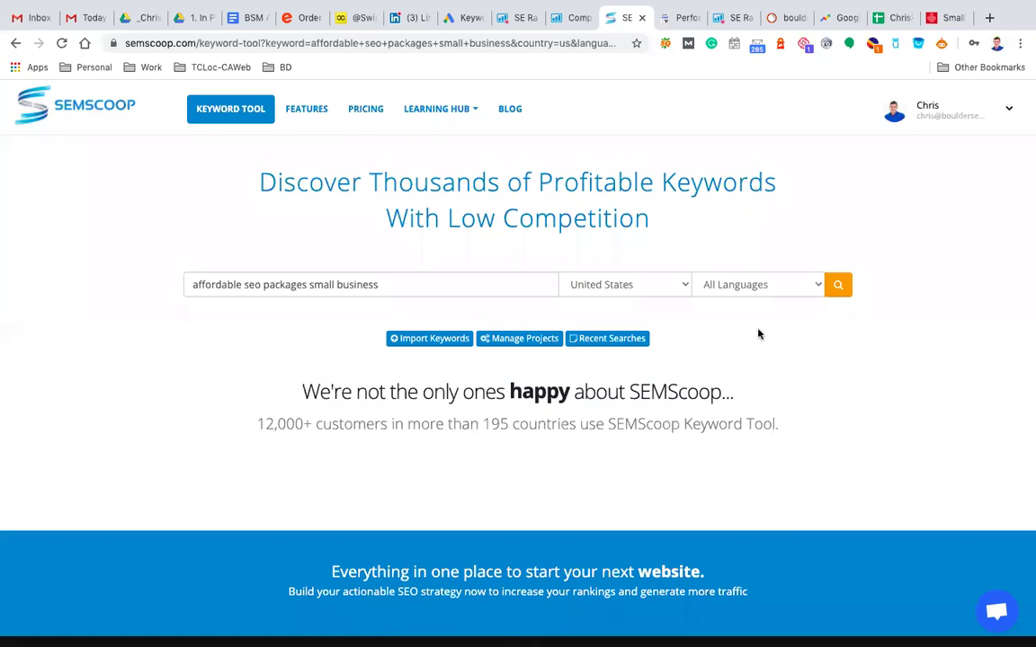
click(839, 286)
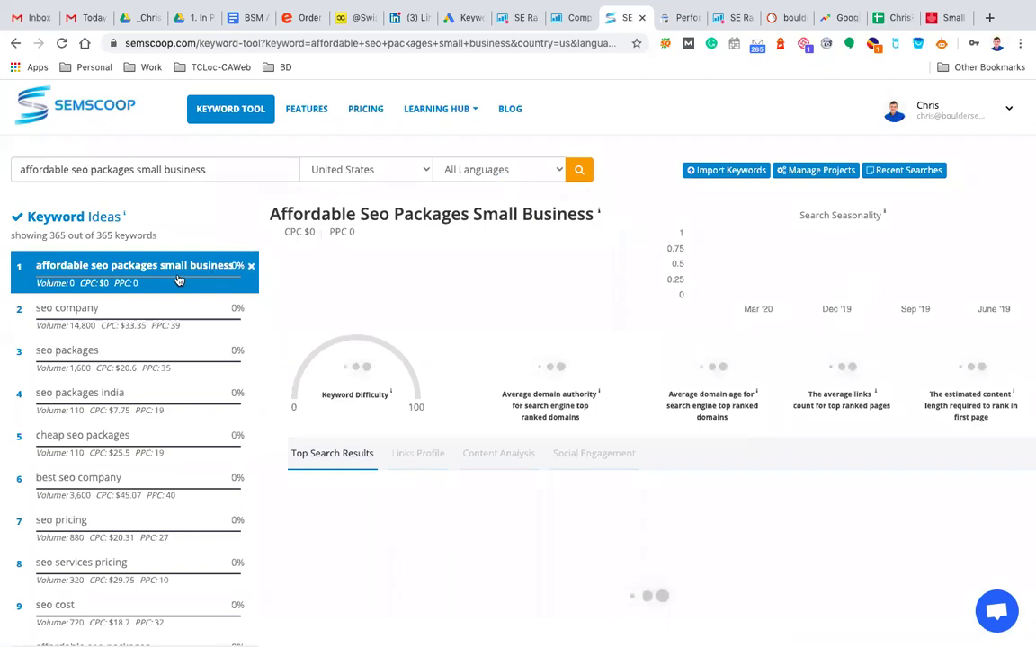
Shorten the keyword query to "seo packages small business", run the search and view its keyword analysis
click(71, 169)
shift+click(18, 169)
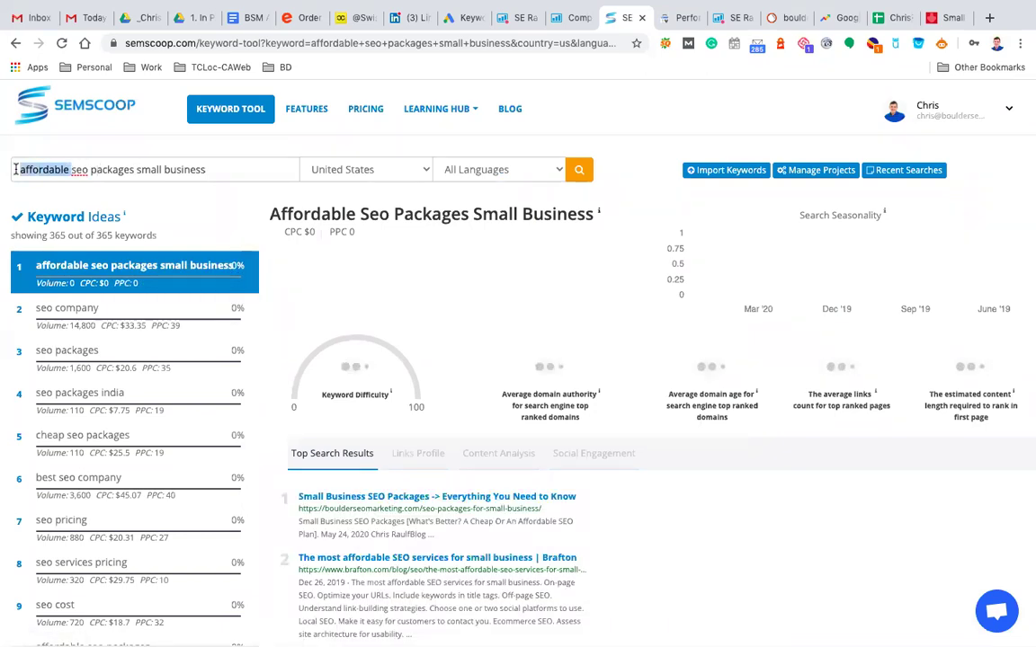
key(BackSpace)
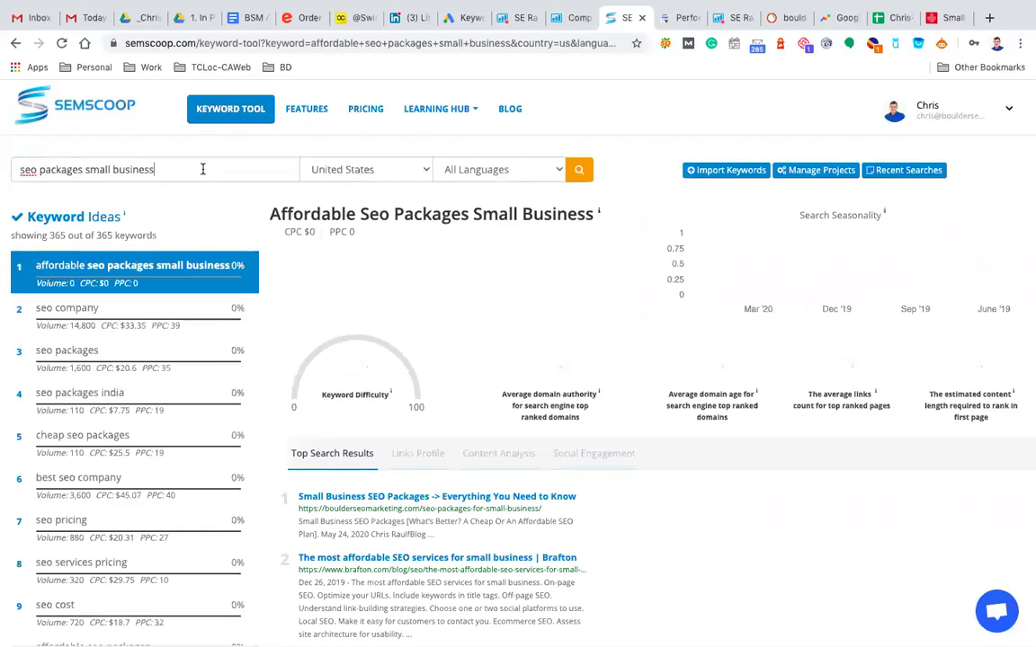
click(579, 171)
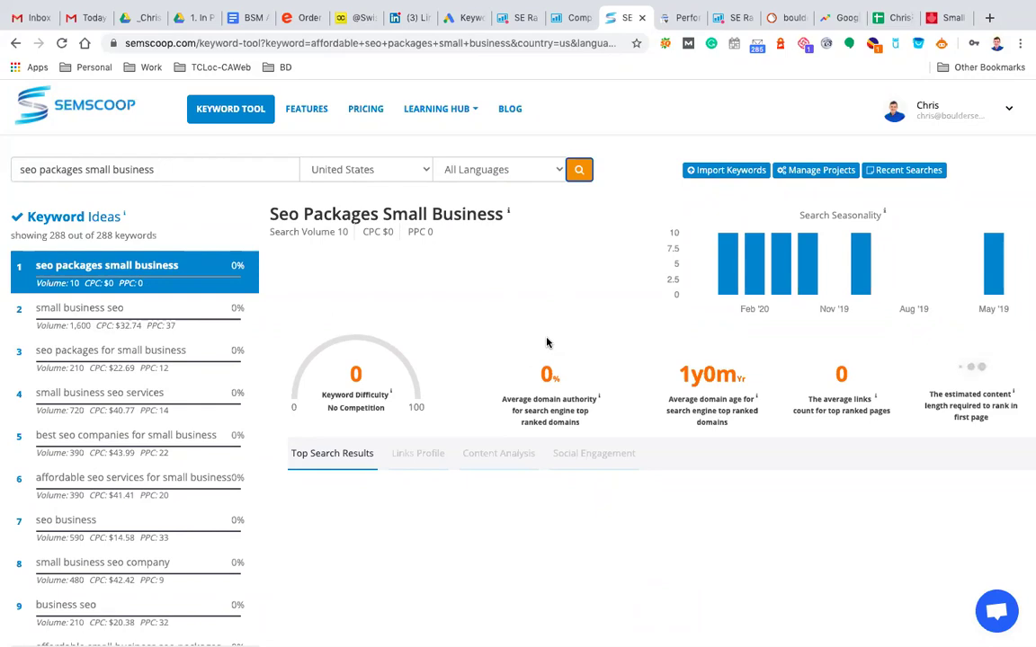
scroll(633, 380, down, 3)
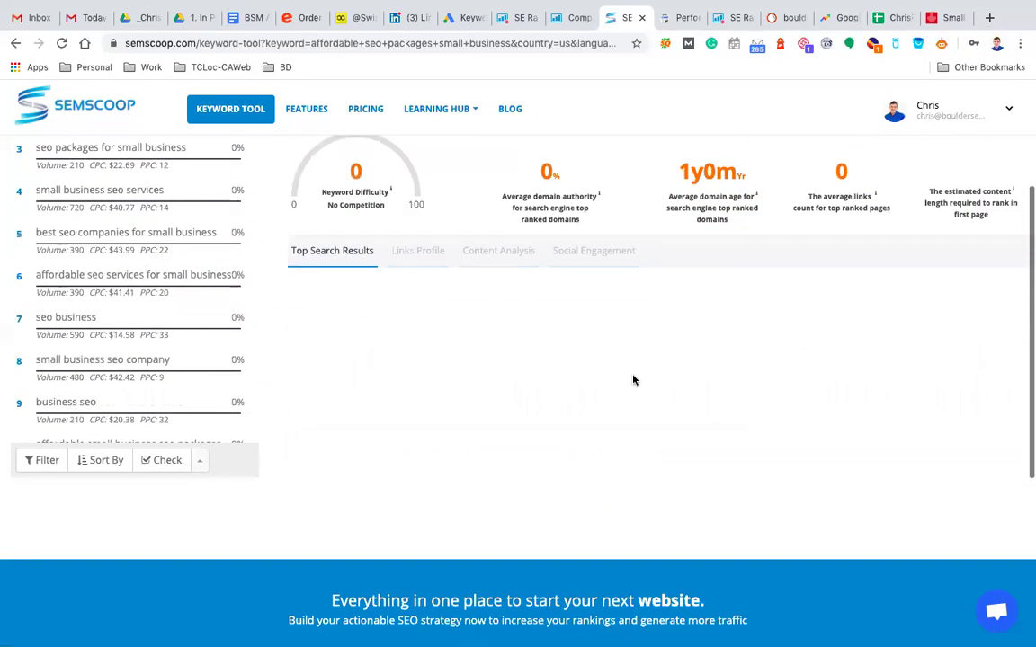
Reload the SEMScoop keyword analysis for "affordable seo packages small business" in the United States from its page address
scroll(633, 380, up, 3)
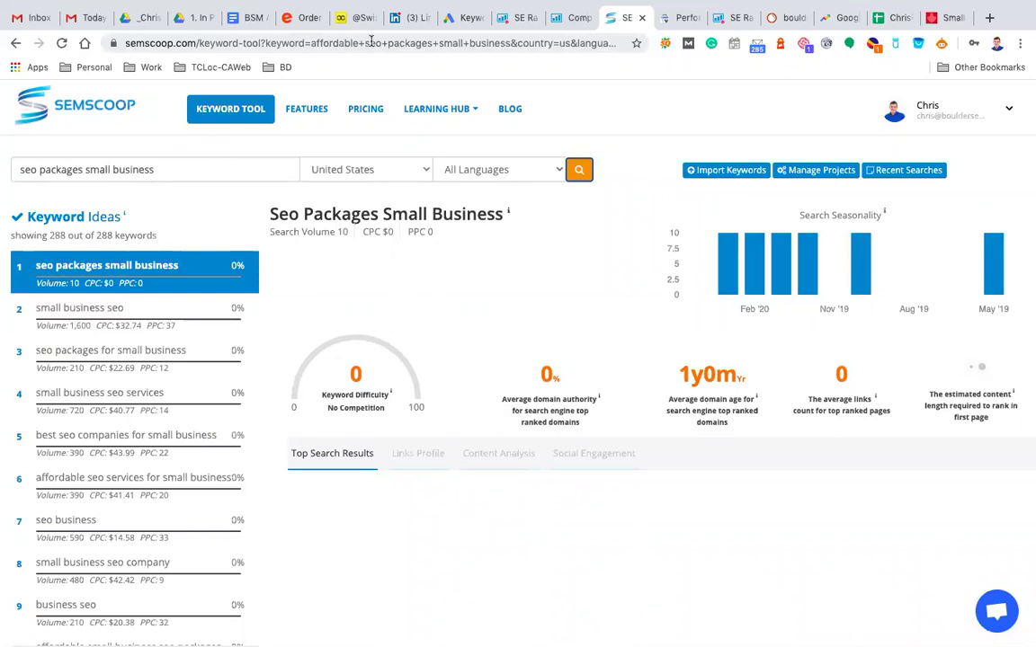
click(370, 42)
key(Return)
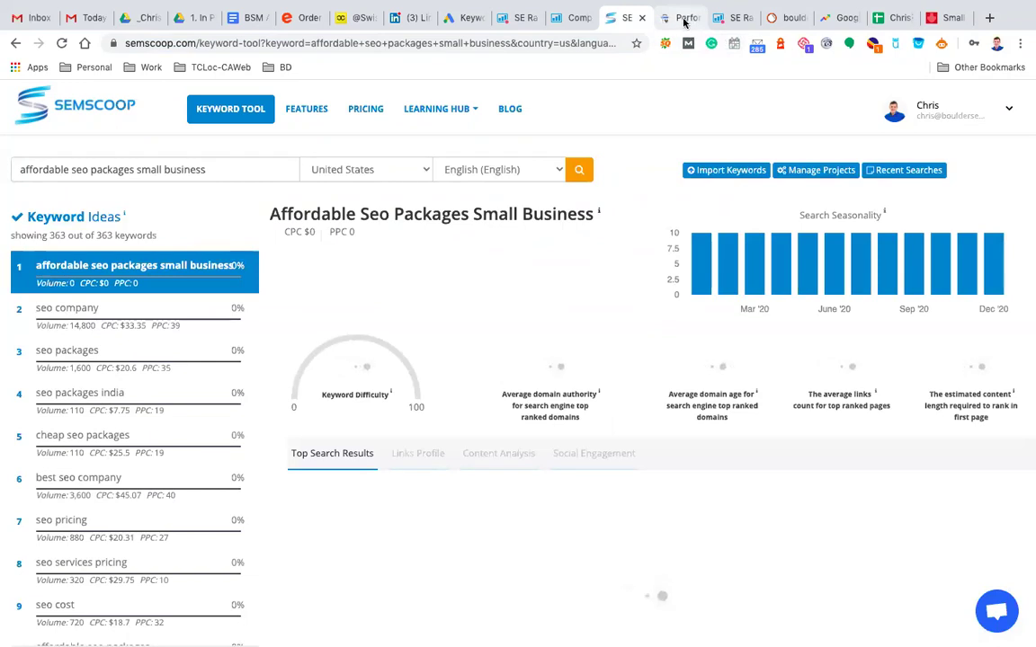
Switch to Google Search Console and examine the clicks, impressions, CTR and position of the website's top queries
click(684, 19)
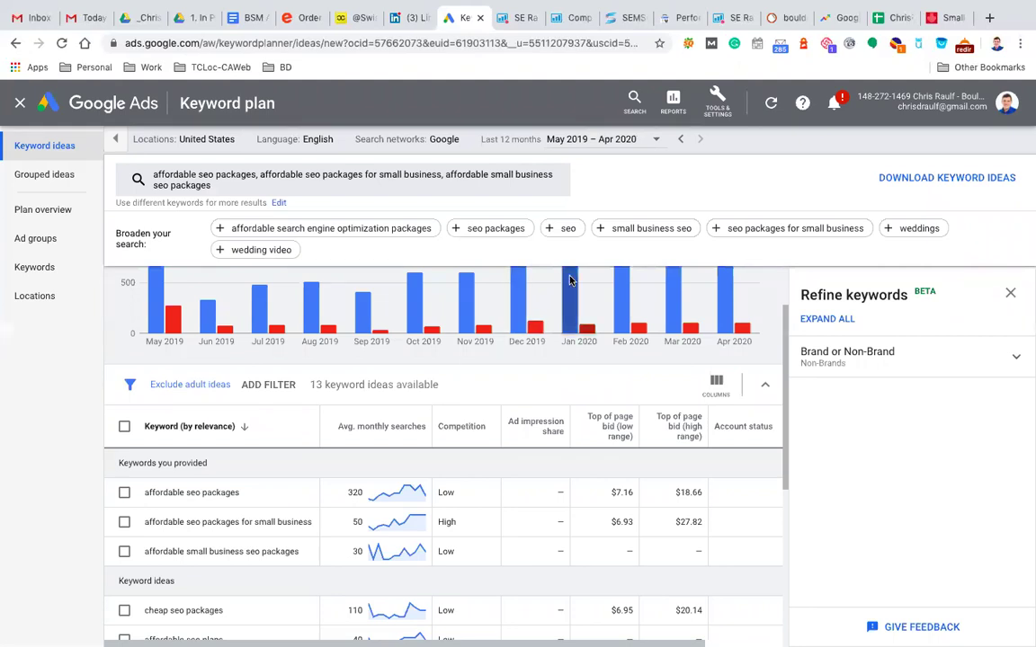
mouse_move(574, 270)
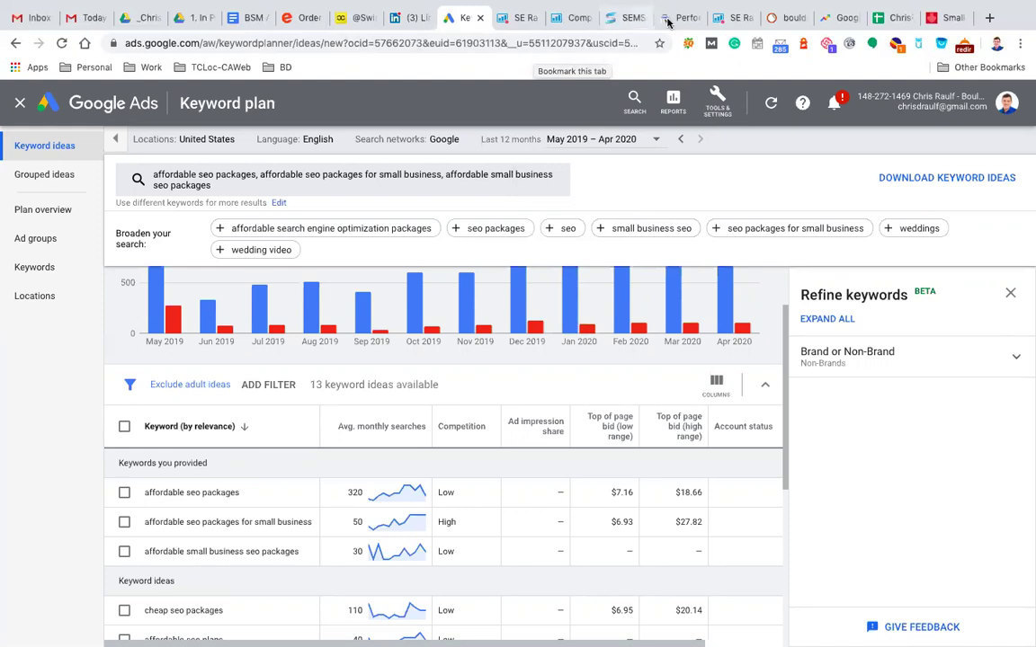
click(679, 18)
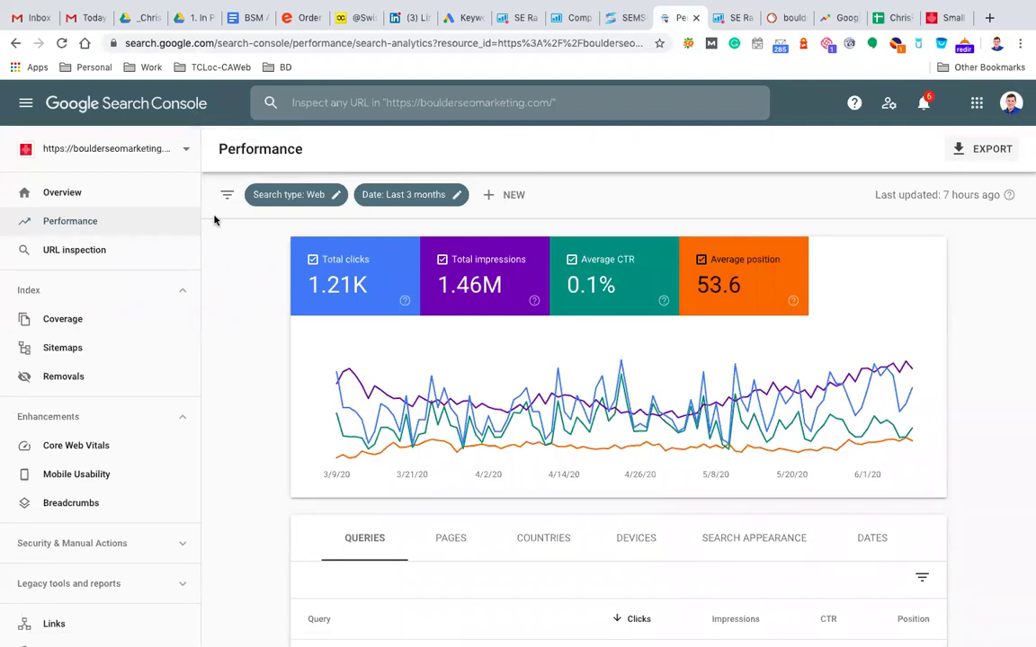
scroll(487, 422, down, 3)
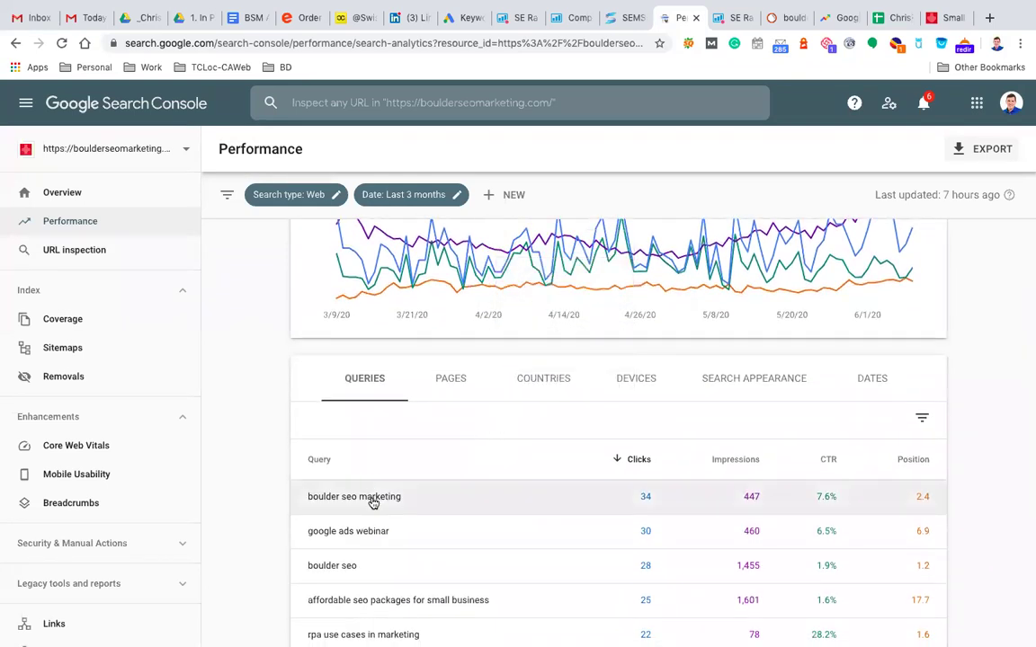
scroll(370, 497, down, 1)
scroll(374, 504, down, 1)
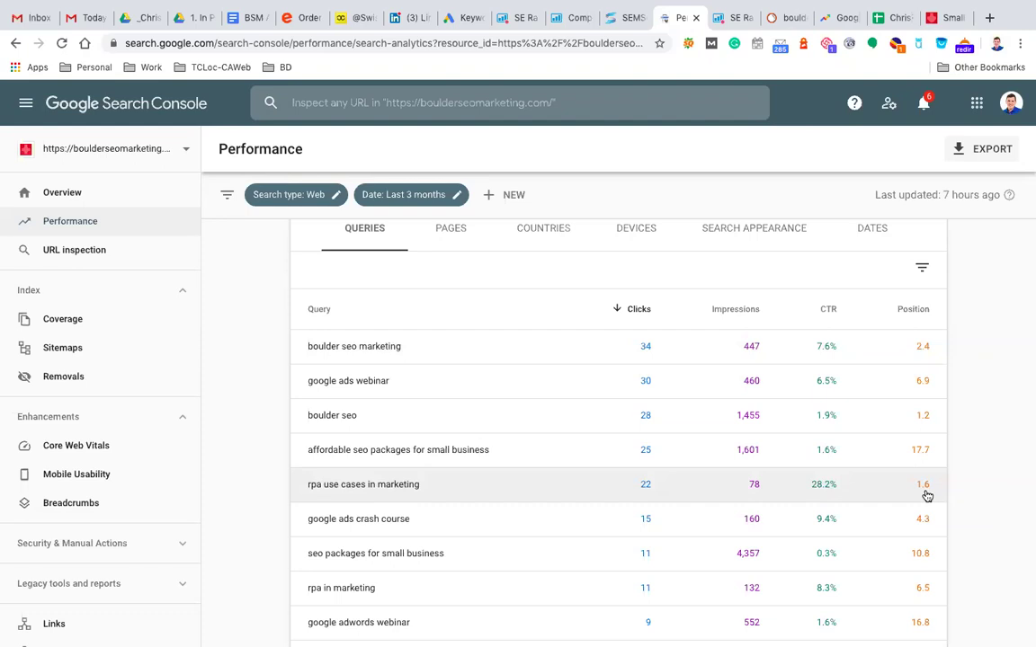
Switch to SE Ranking's Search Volume Checker and view the results for "seo packages" and "affordable seo packages"
click(730, 18)
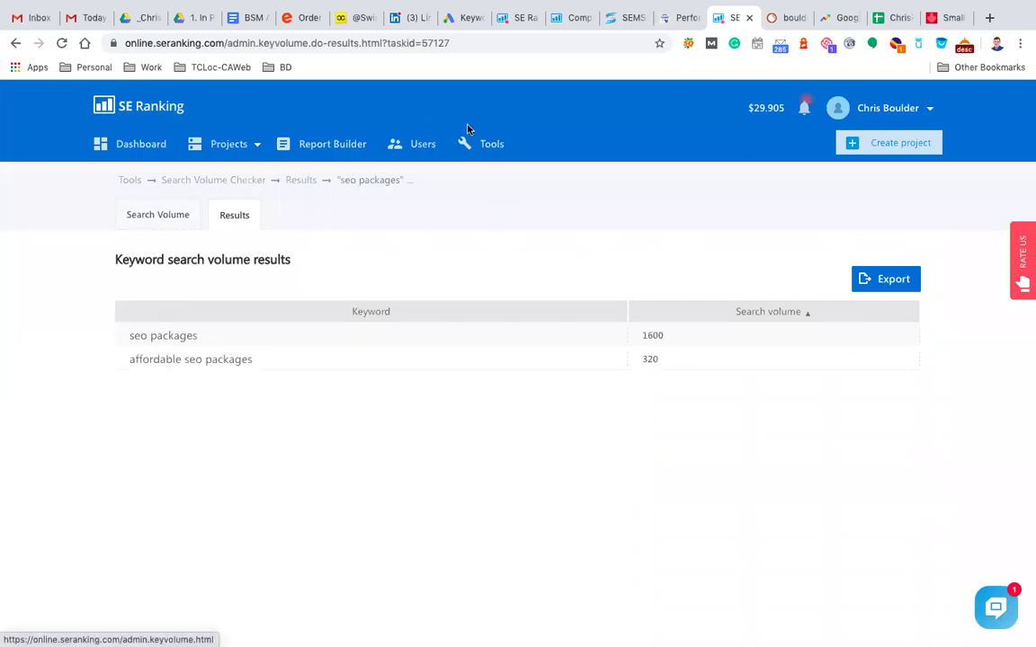
mouse_move(497, 150)
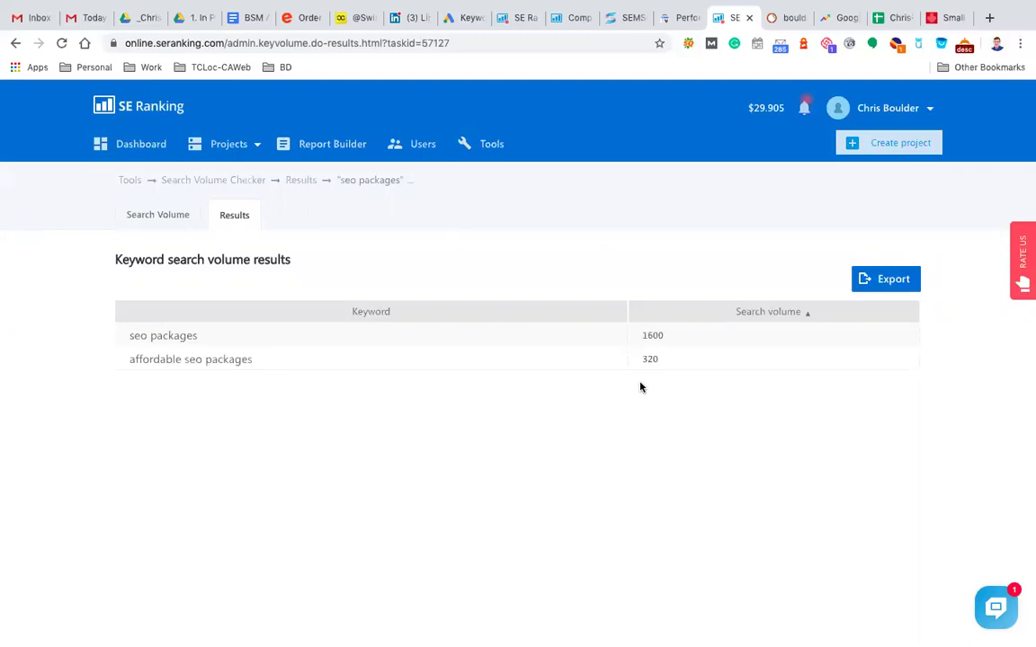
Switch to SEMrush and examine the keyword positions, traffic, volume and difficulty in the Organic Research report for boulderseomarketing.com
click(778, 20)
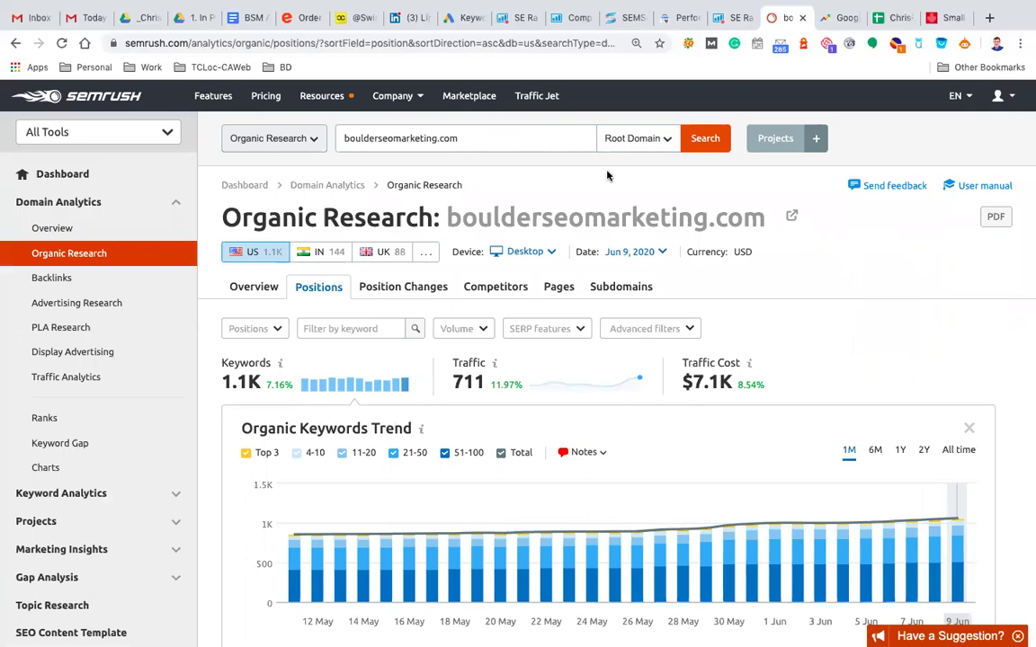
scroll(815, 312, down, 1)
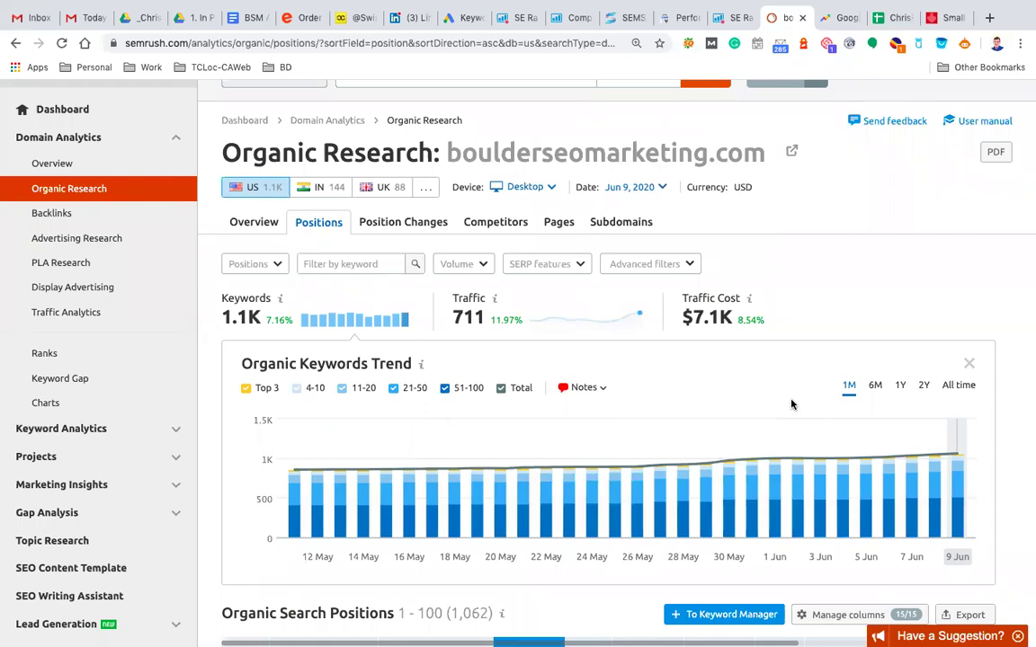
scroll(791, 405, down, 5)
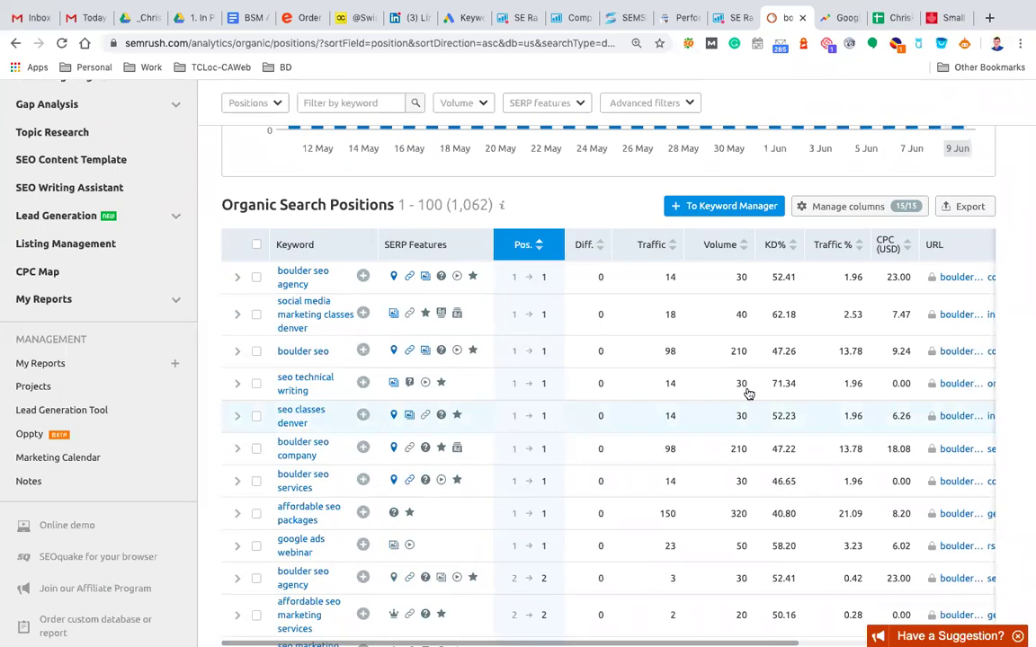
scroll(575, 454, down, 2)
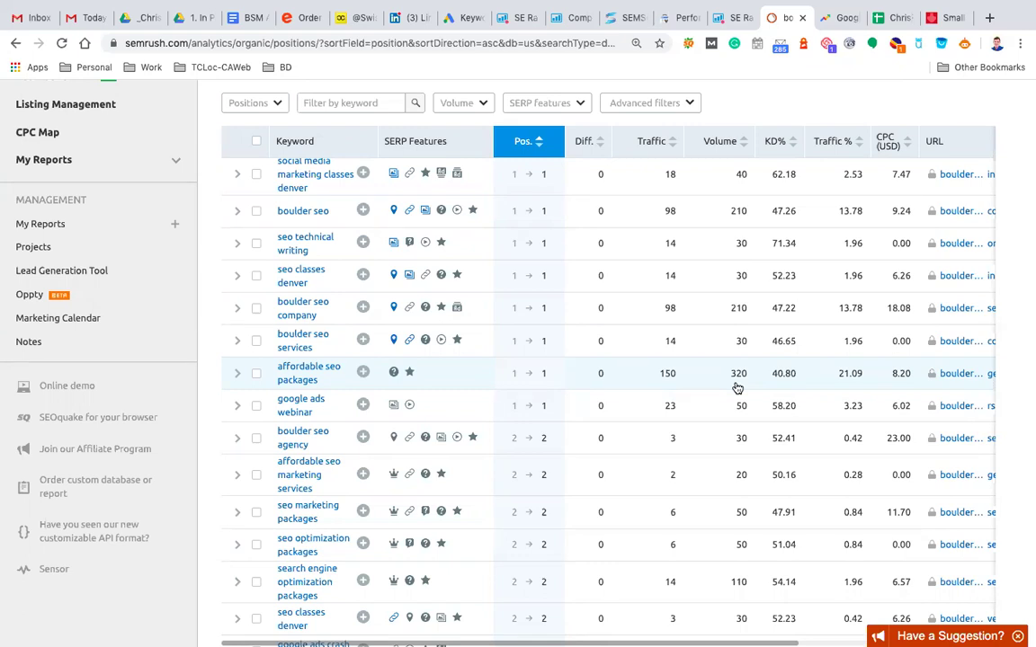
scroll(664, 485, down, 4)
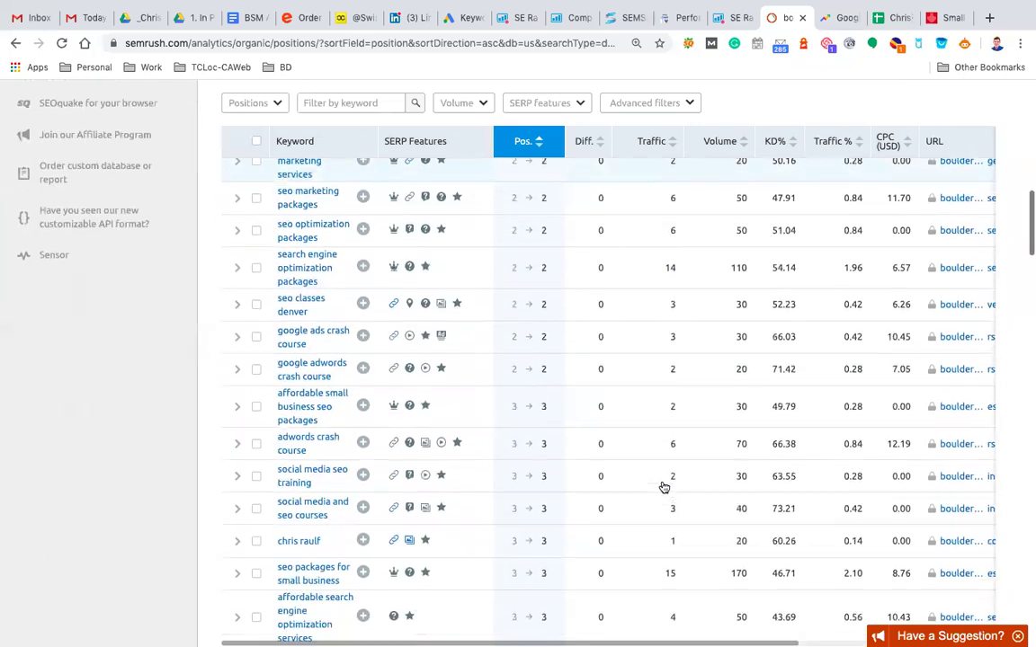
scroll(663, 485, down, 5)
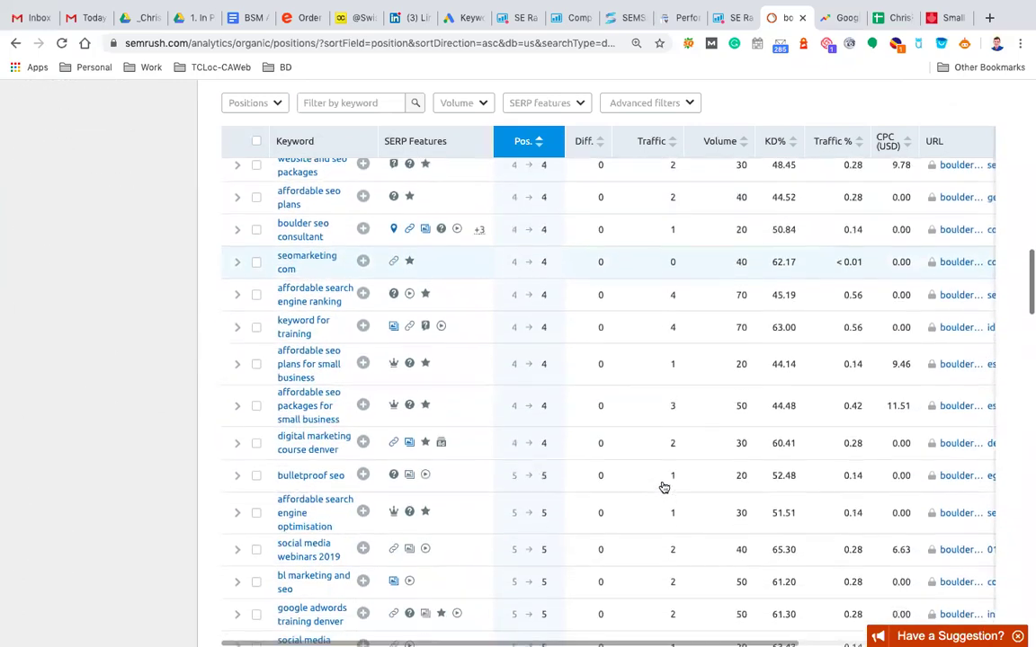
scroll(664, 487, up, 2)
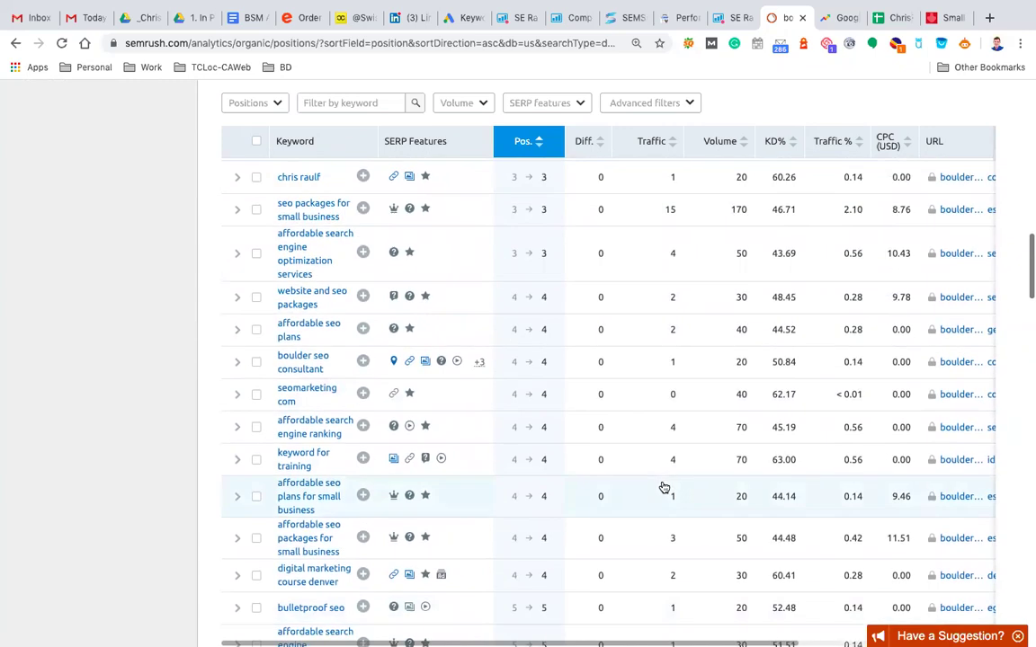
scroll(664, 487, down, 1)
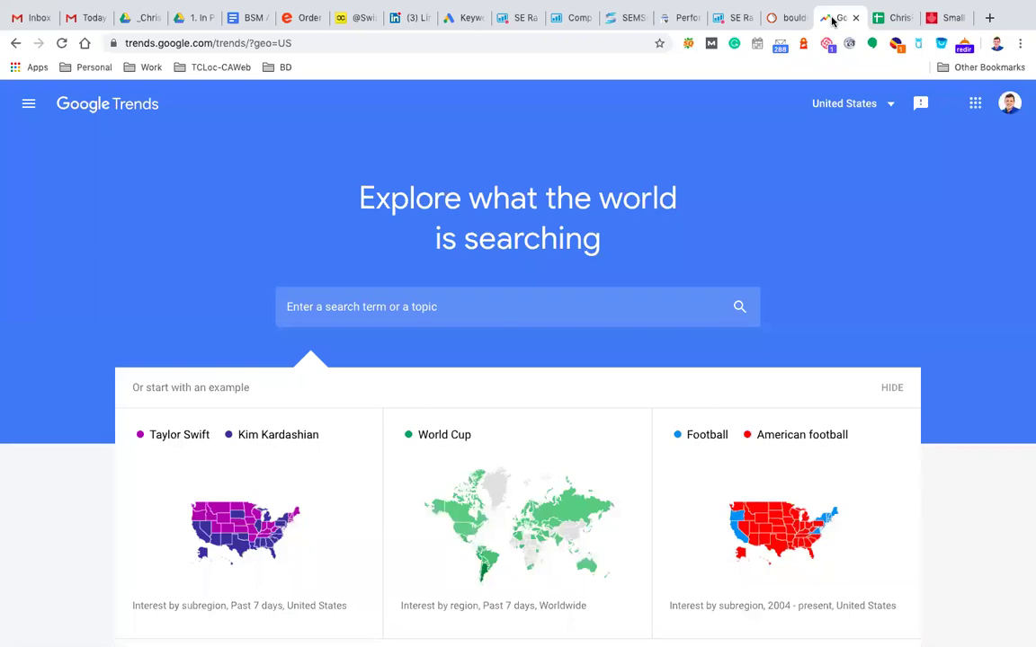
Switch to Google Trends and explore the search term "affordable seo packages" in the United States
click(351, 307)
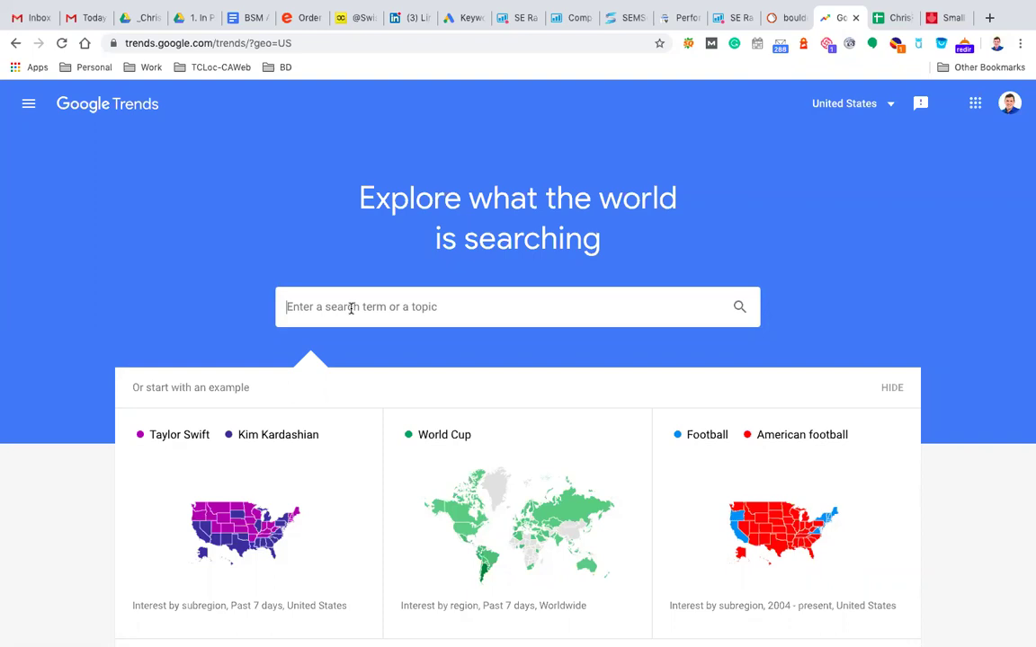
text(affo)
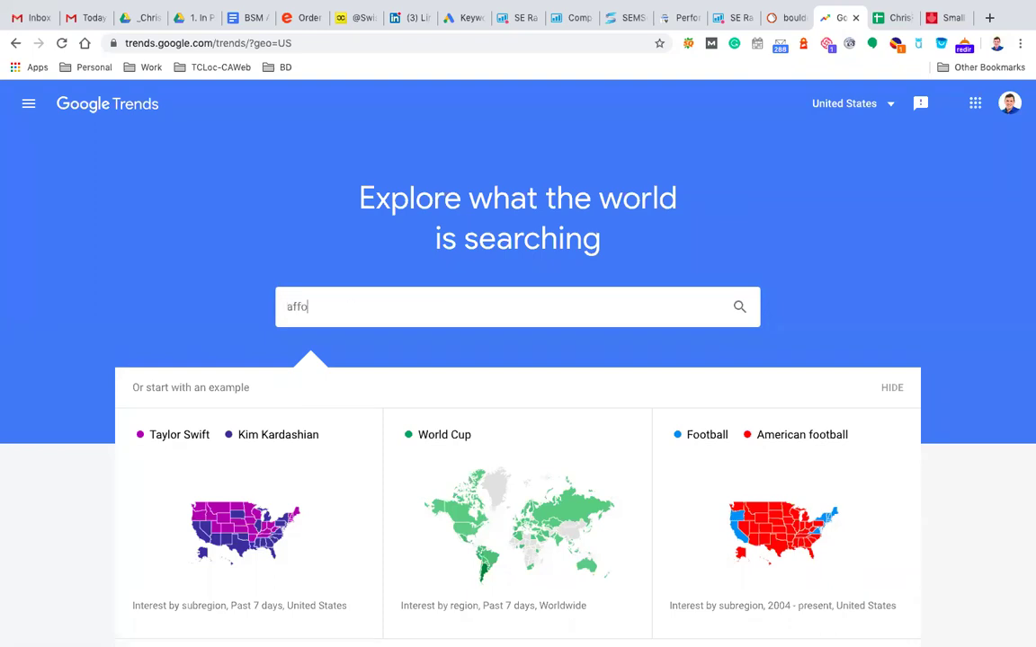
text(rdable s)
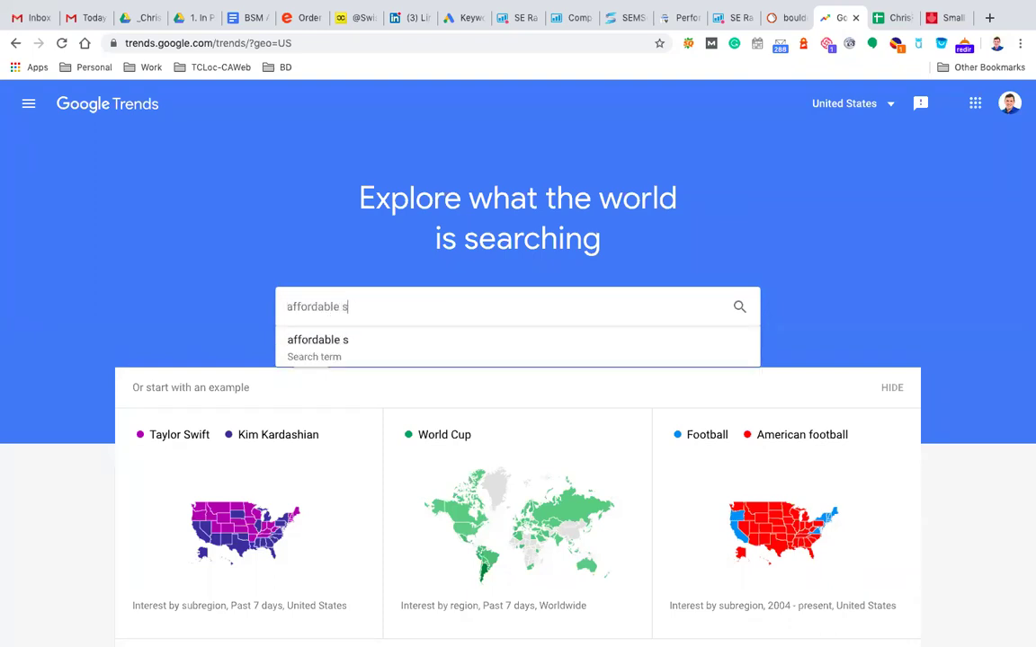
text(eo packages)
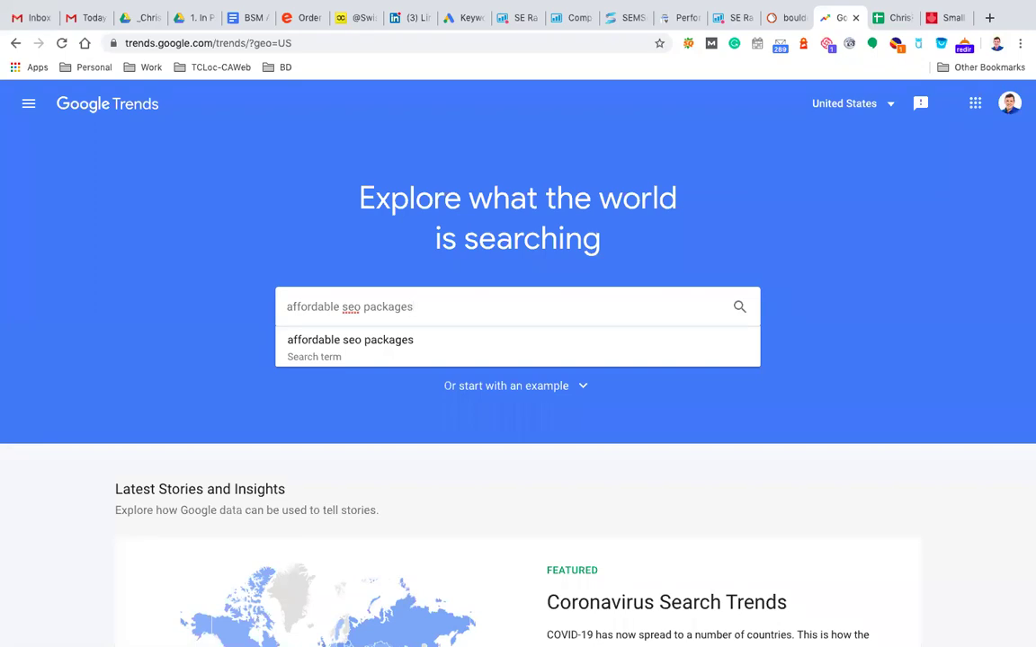
click(329, 345)
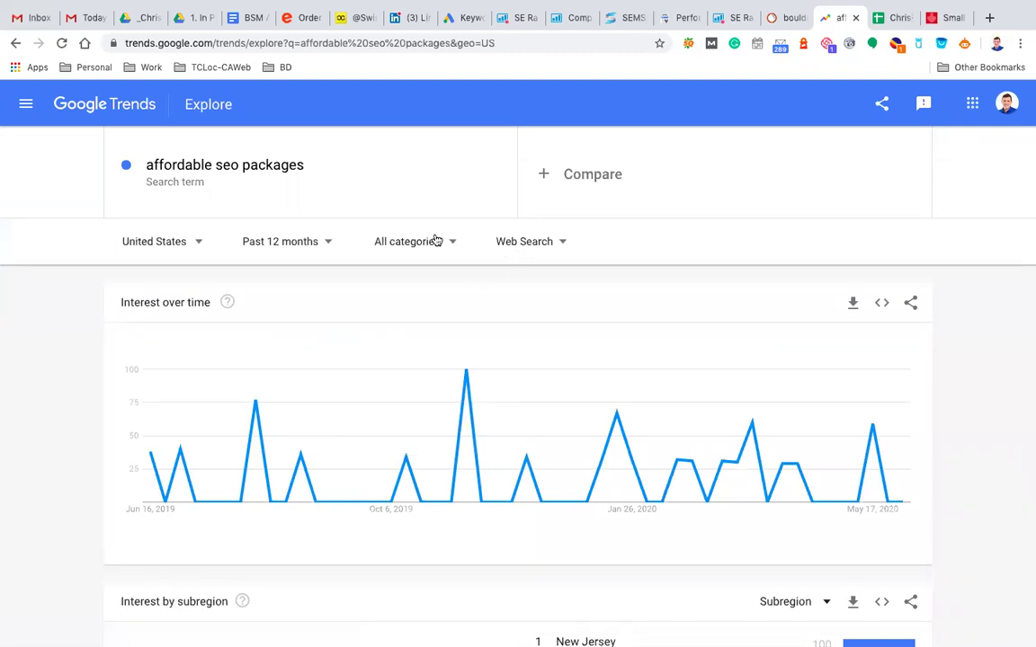
Set the time range to Past 5 years and examine the term's interest over time, interest by subregion and related queries
click(320, 245)
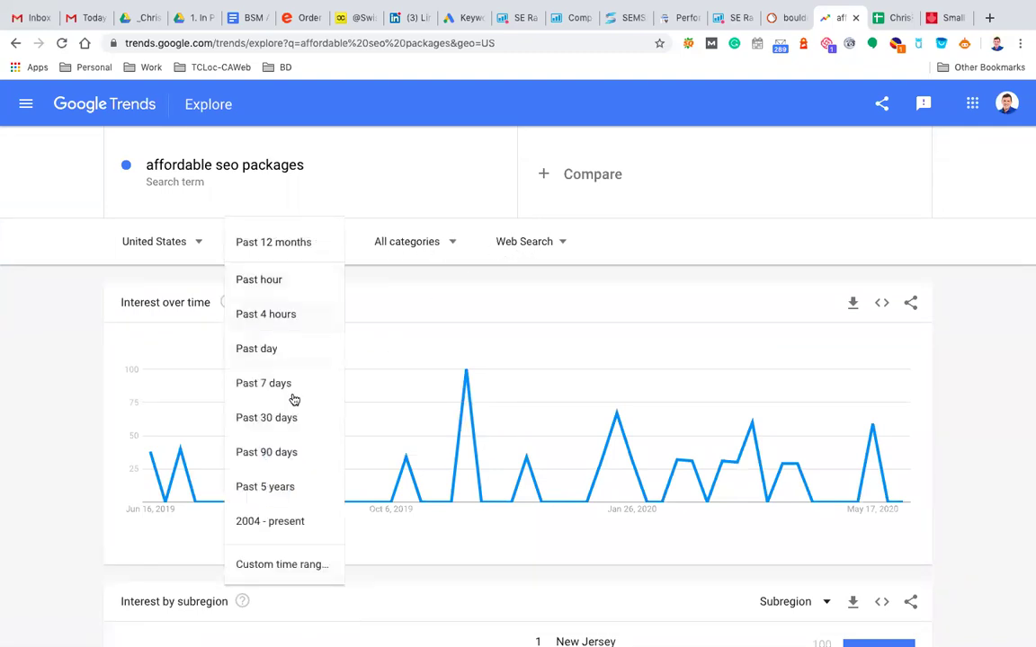
click(273, 486)
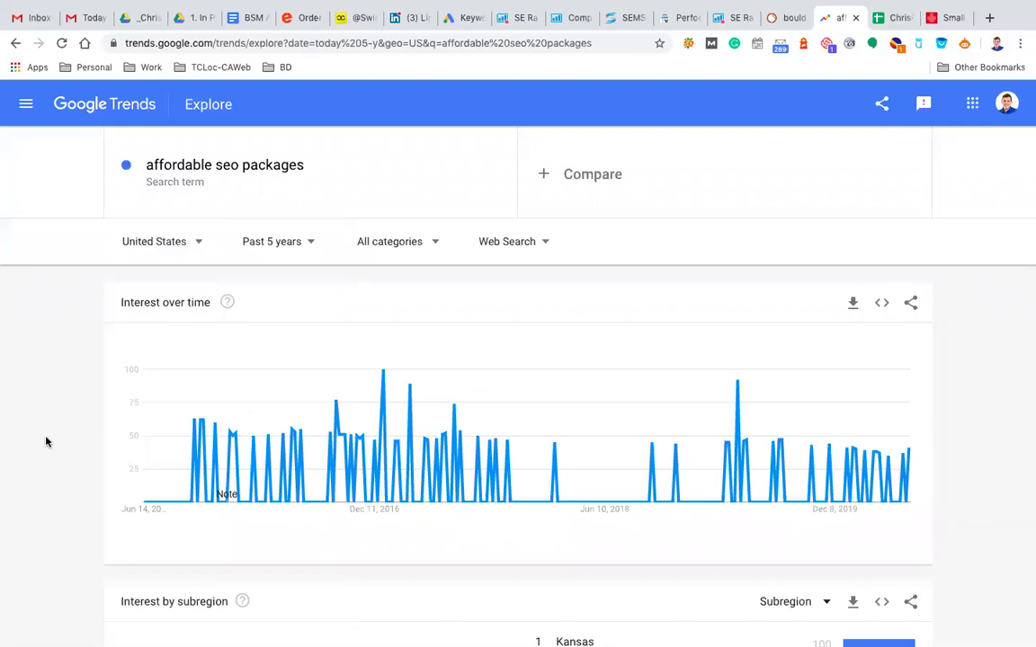
scroll(47, 441, down, 5)
scroll(47, 442, up, 5)
scroll(68, 467, down, 3)
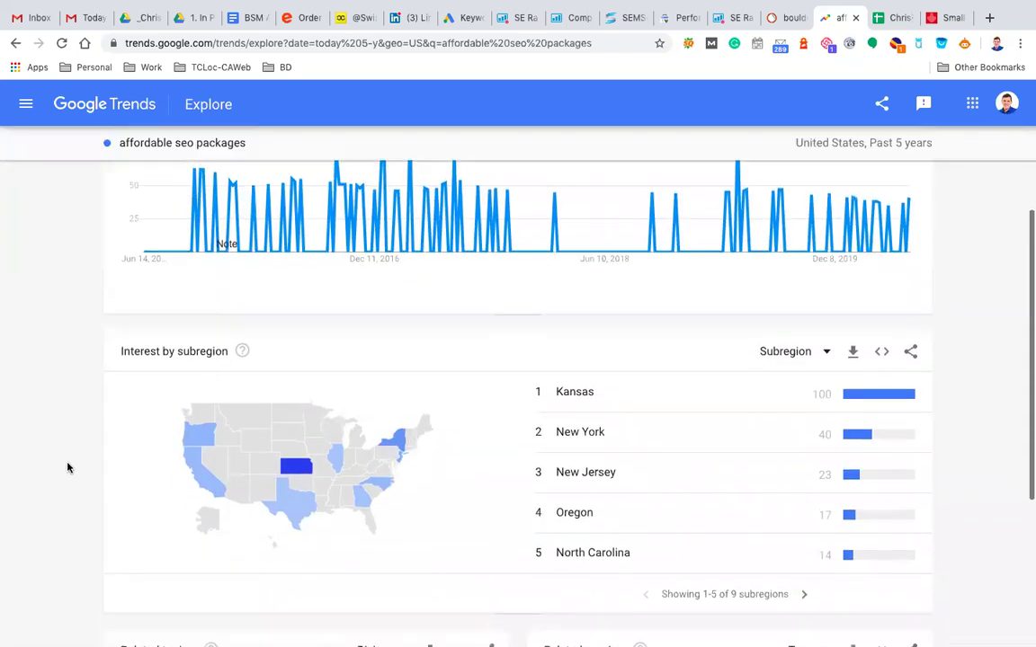
scroll(306, 388, up, 2)
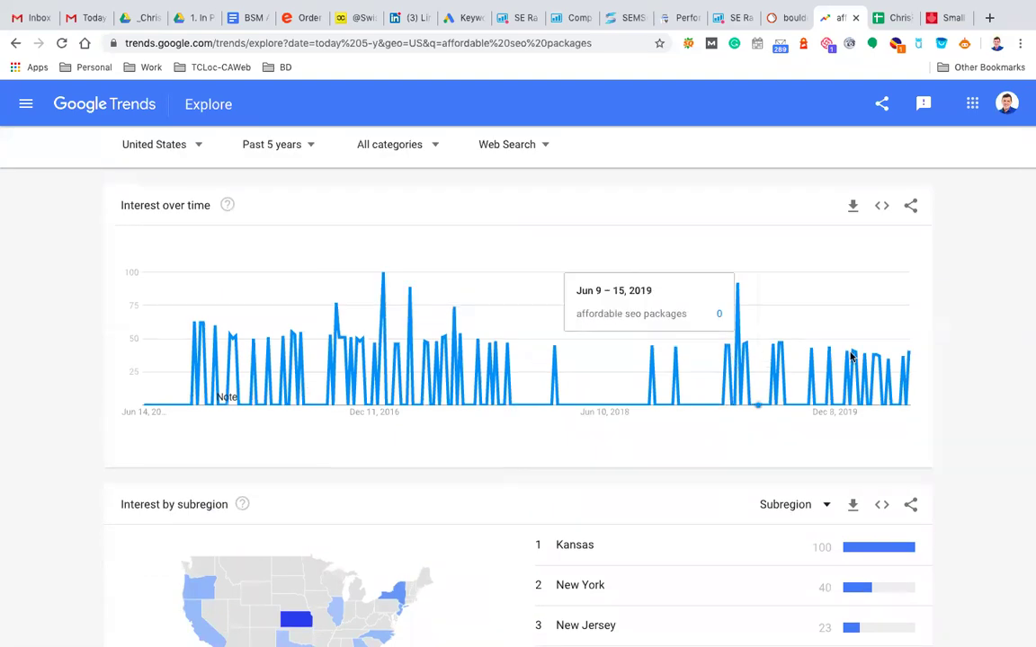
mouse_move(604, 316)
scroll(604, 316, down, 4)
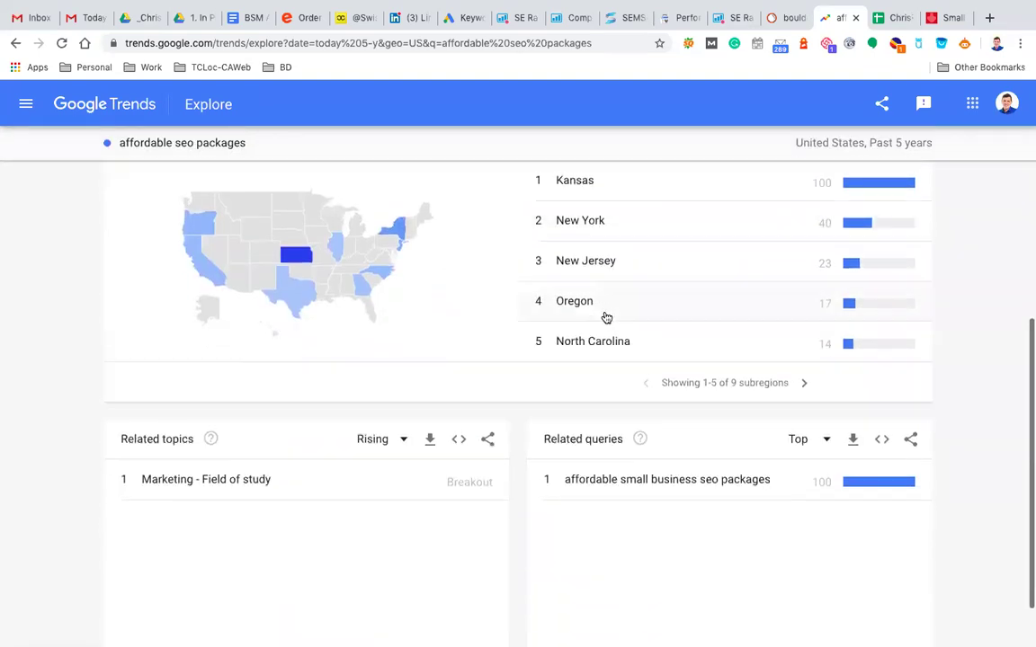
scroll(605, 316, up, 5)
Shorten the Google Trends search term to "seo packages" and run it
click(214, 180)
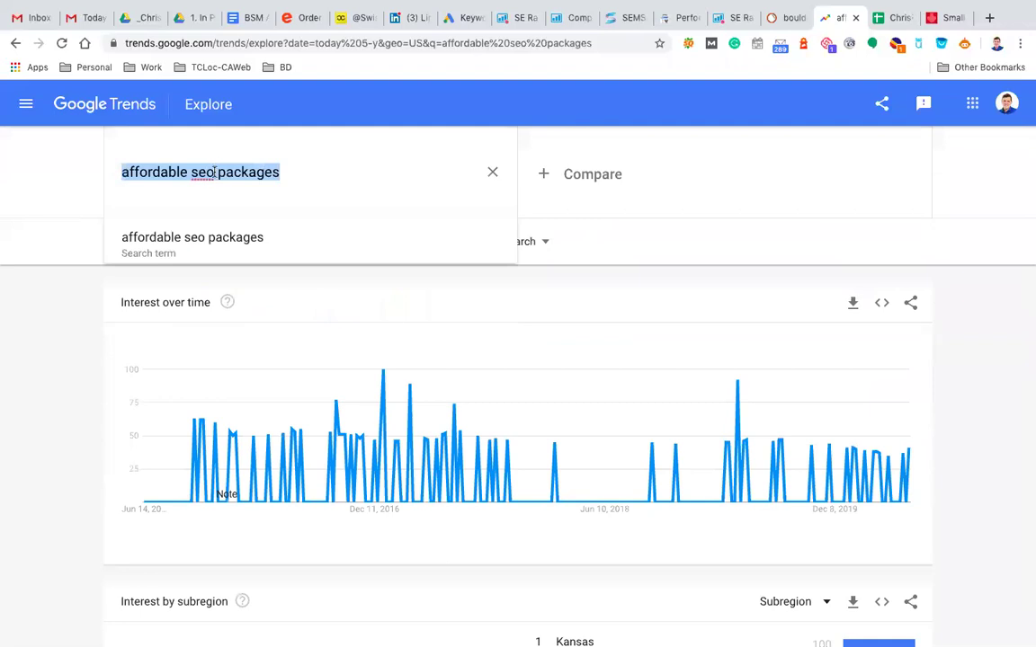
click(192, 171)
key(BackSpace)
key(BackSpace)
key(BackSpace)
key(BackSpace)
key(BackSpace)
key(BackSpace)
key(BackSpace)
key(BackSpace)
key(BackSpace)
key(BackSpace)
key(BackSpace)
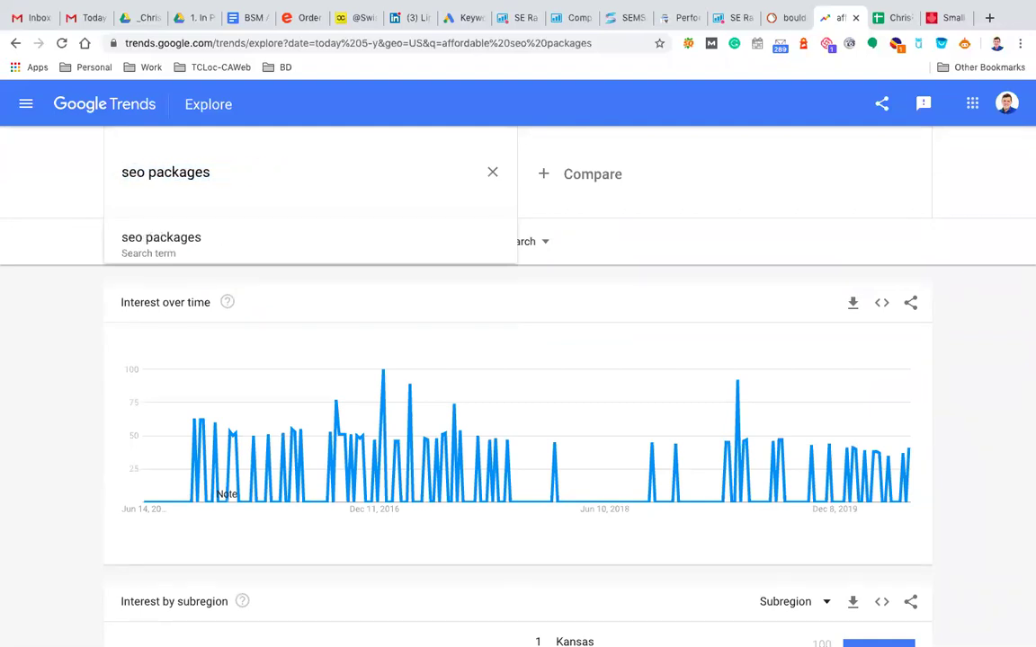
key(Return)
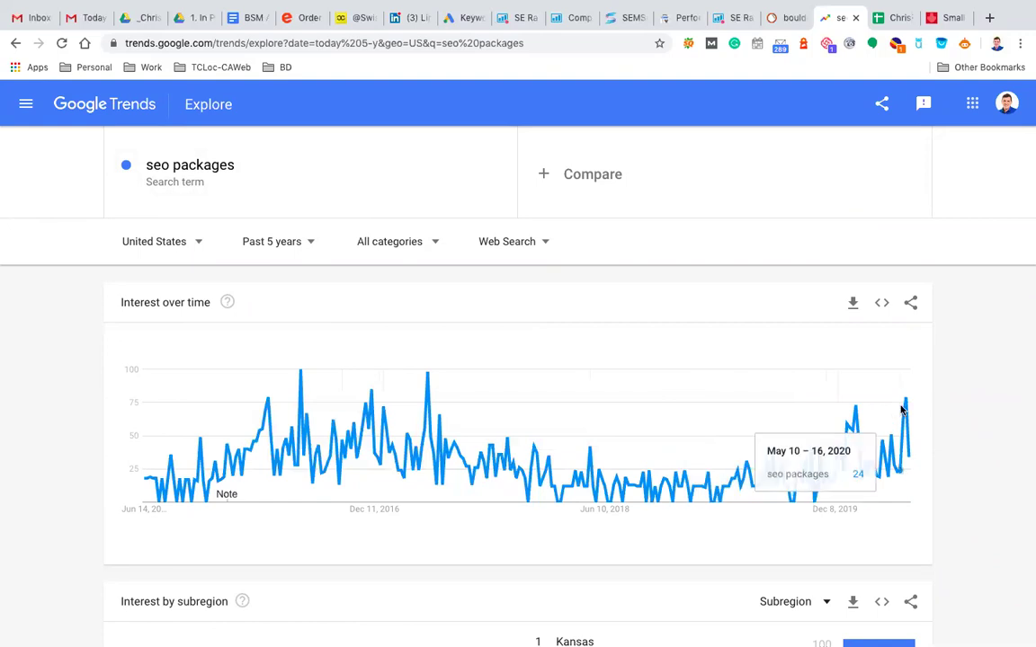
Examine the interest by subregion, related topics and rising related queries for "seo packages"
scroll(743, 425, down, 3)
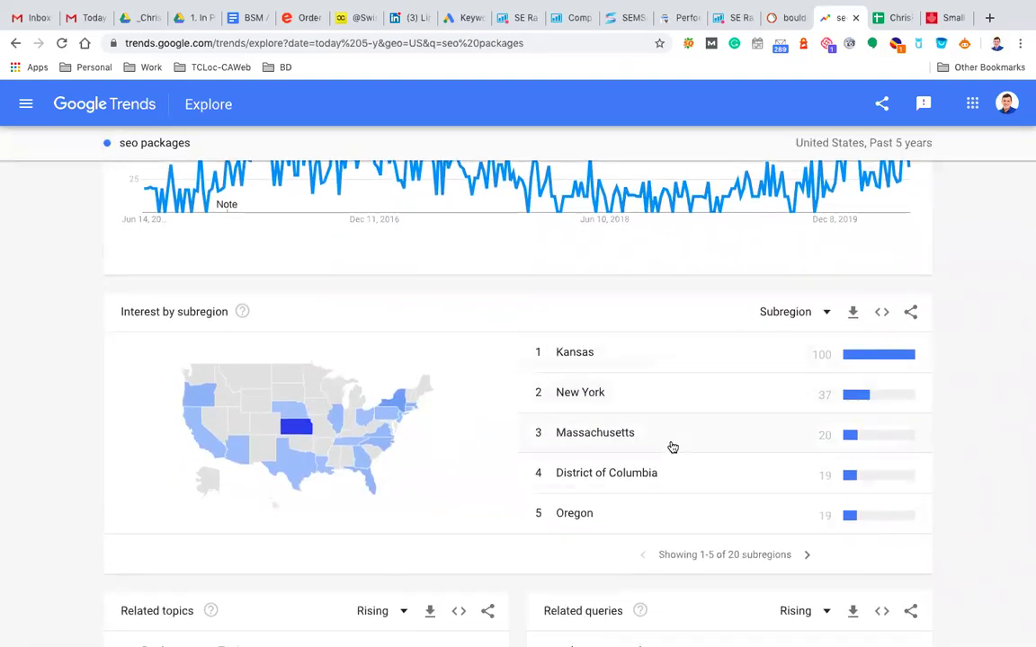
scroll(671, 446, down, 1)
scroll(672, 447, down, 5)
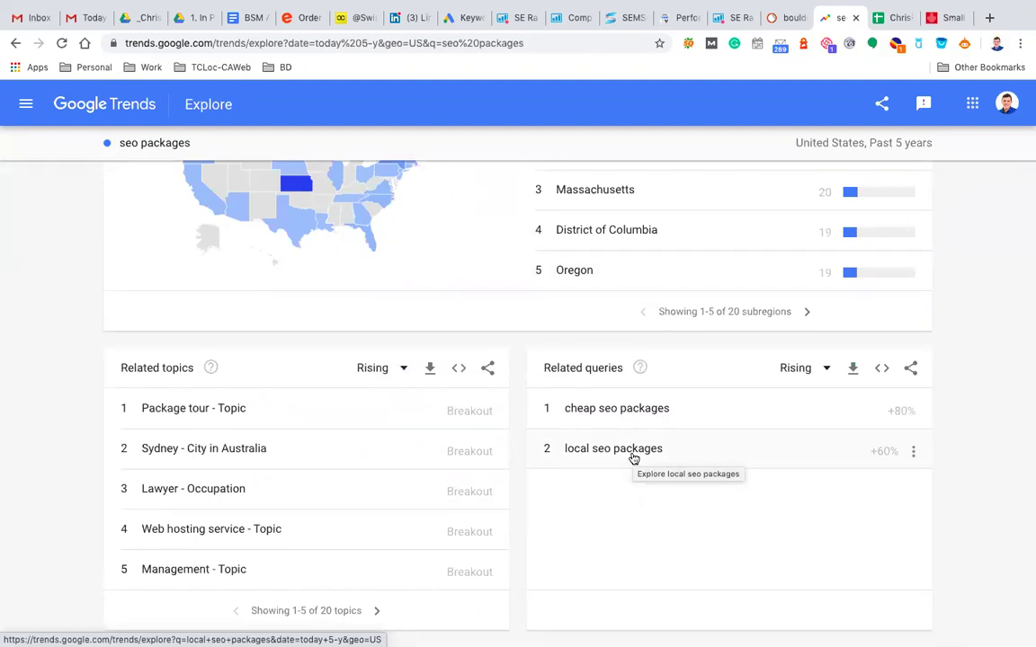
Switch to the incognito browser window and view the Google results for "affordable seo packages for small business"
key(ctrl+Left)
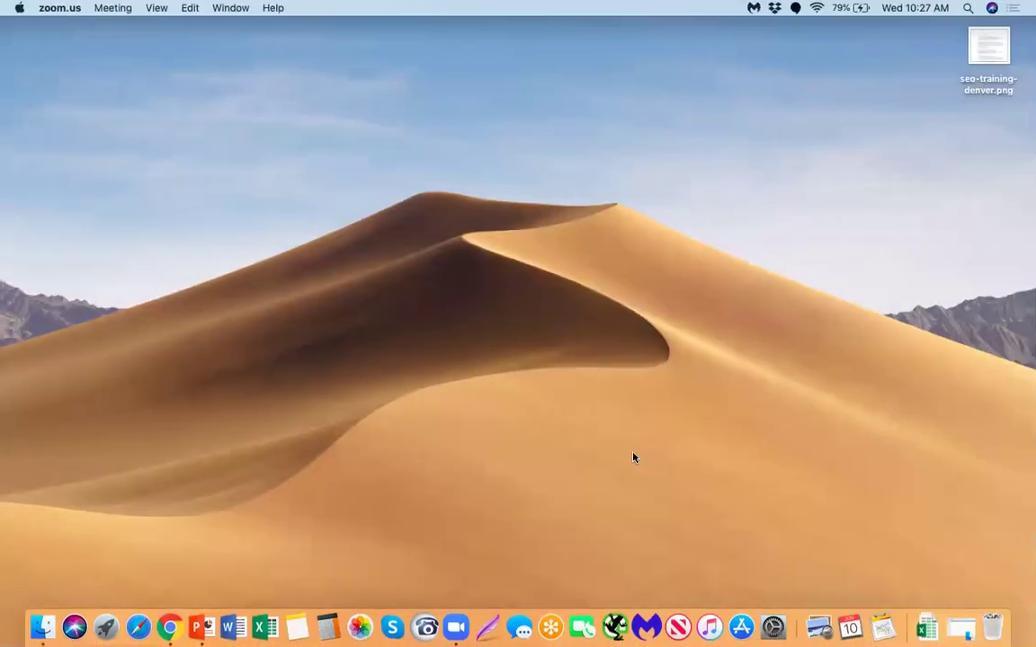
key(ctrl+Right)
key(ctrl+Right)
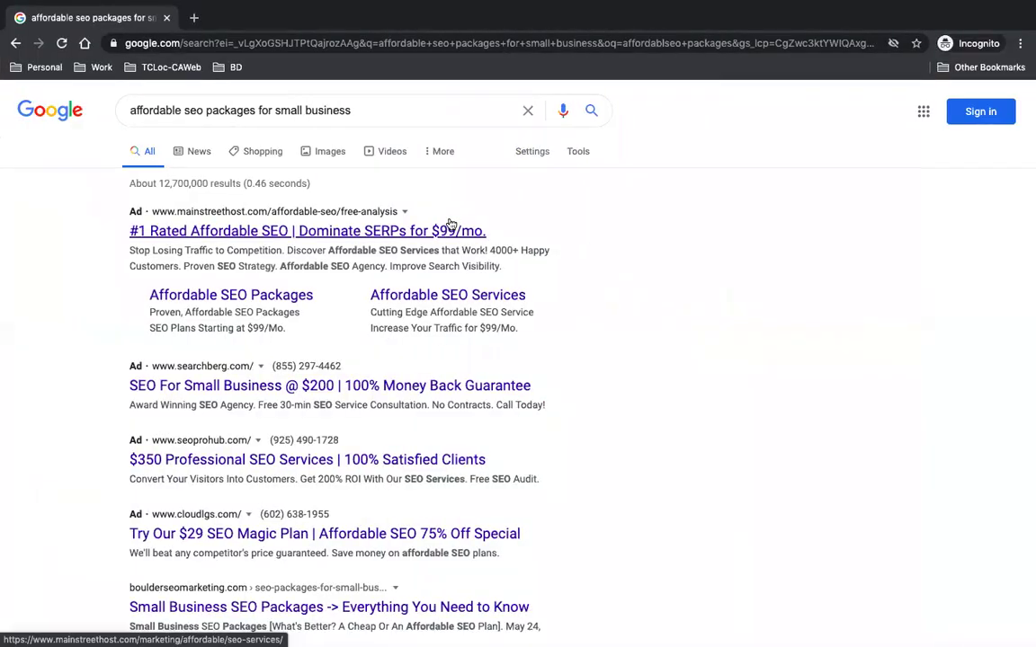
Switch to the Site Structure and Keyword Mapping sheet in Google Sheets and check the keywords of the Home and Service Landing Page rows
key(ctrl+Left)
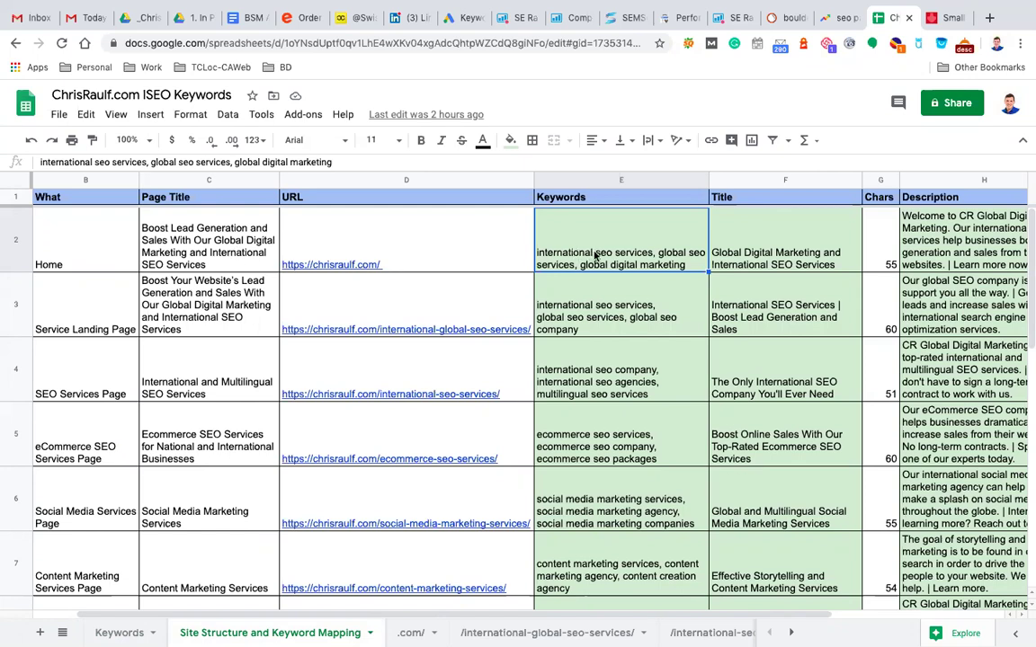
click(591, 315)
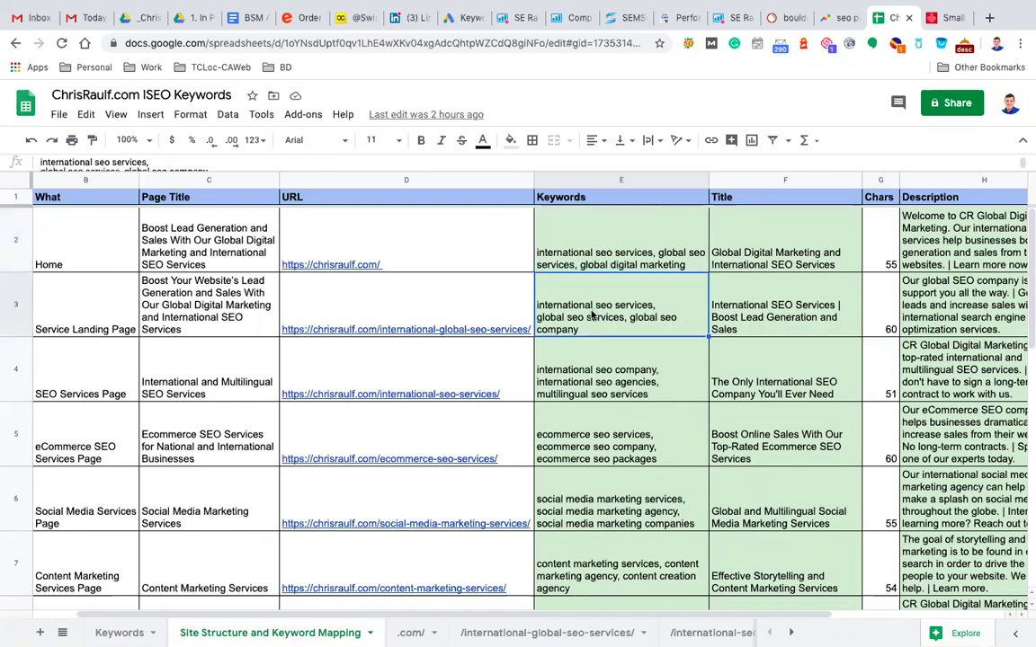
click(586, 262)
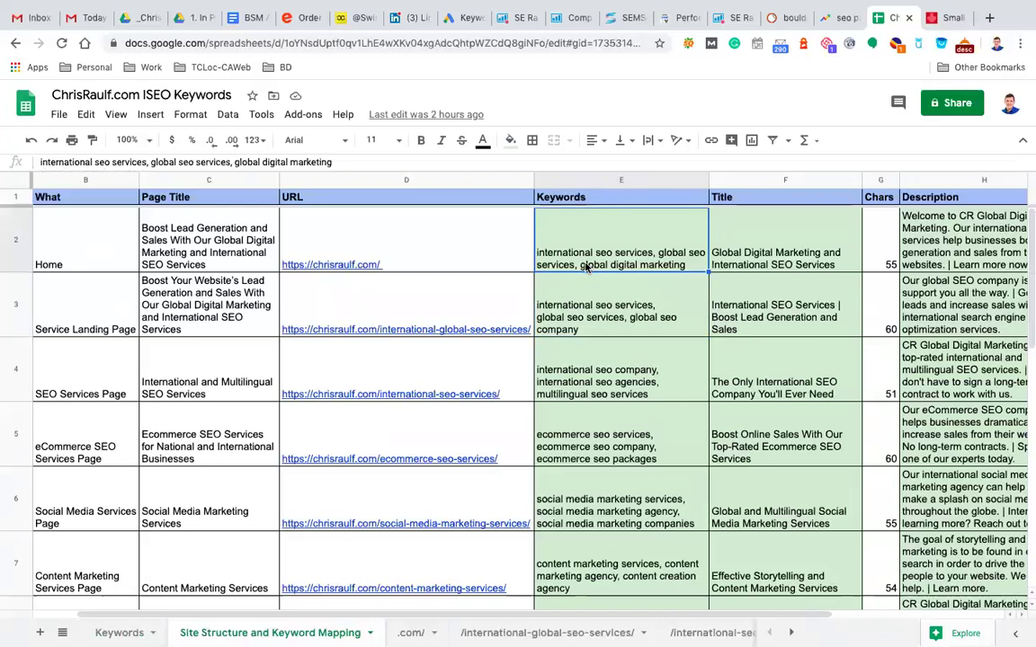